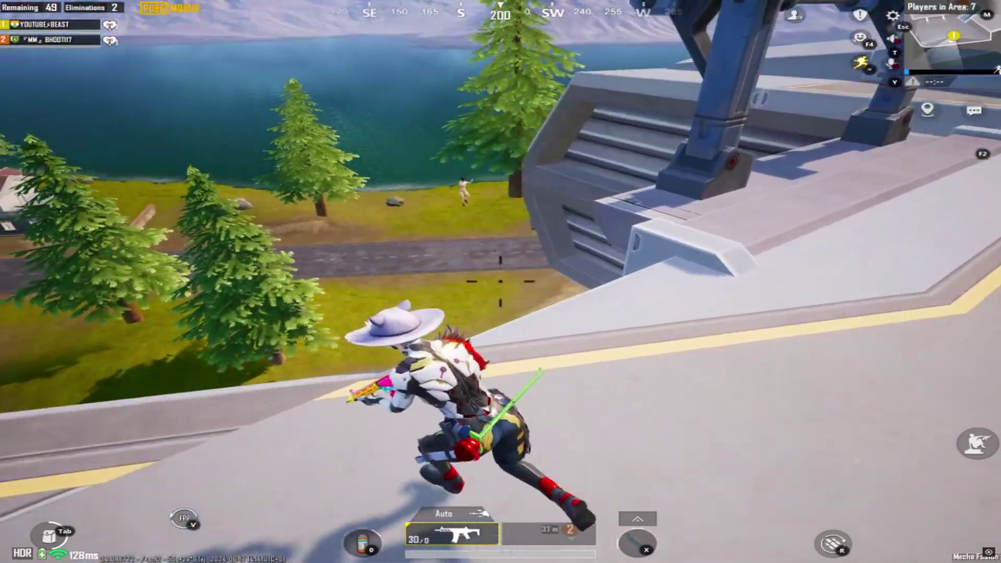
Scope in and shoot the rooftop enemies, knocking two down for 1 elimination.
right_click(501, 281)
click(501, 282)
right_click(501, 282)
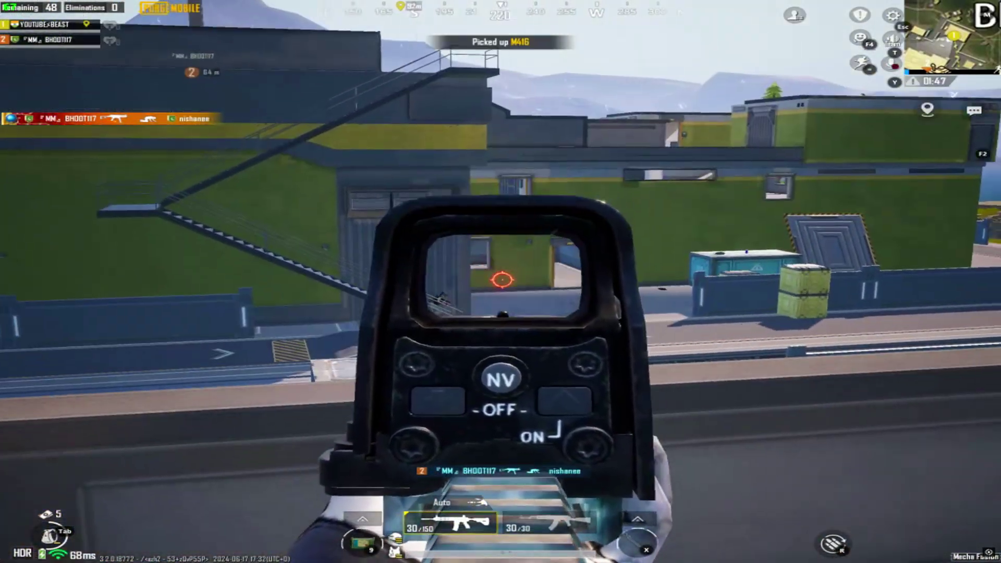
click(501, 282)
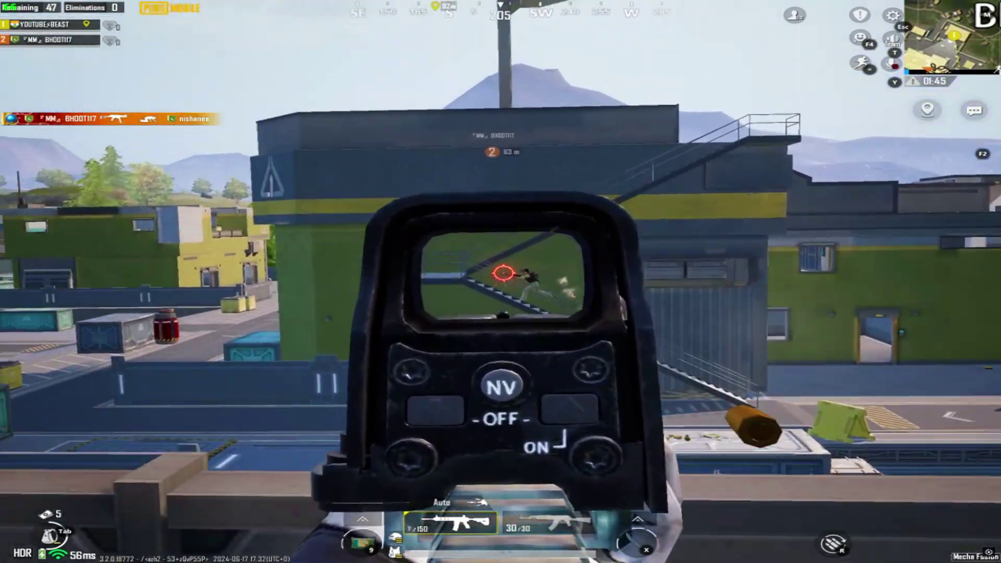
click(500, 282)
right_click(500, 282)
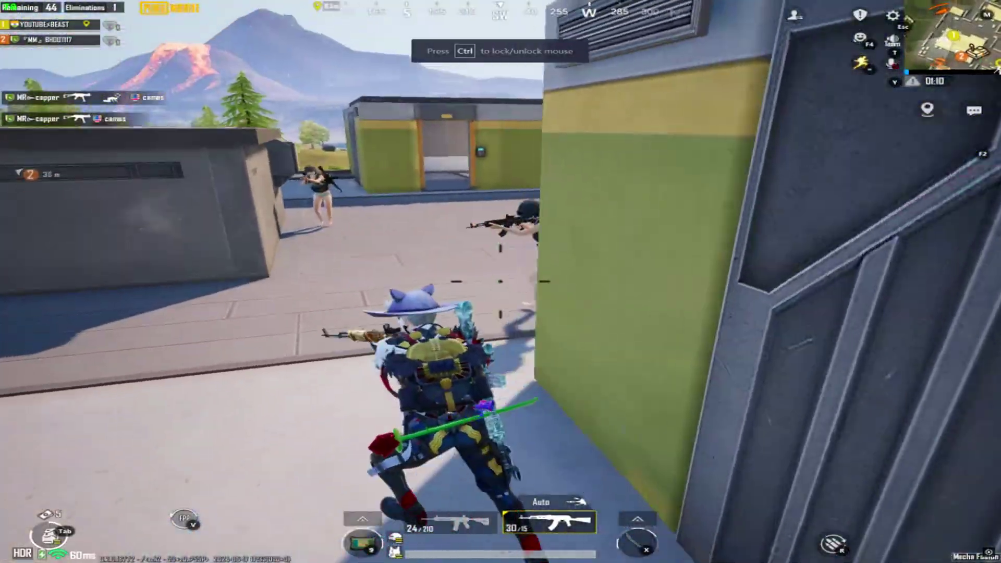
click(501, 282)
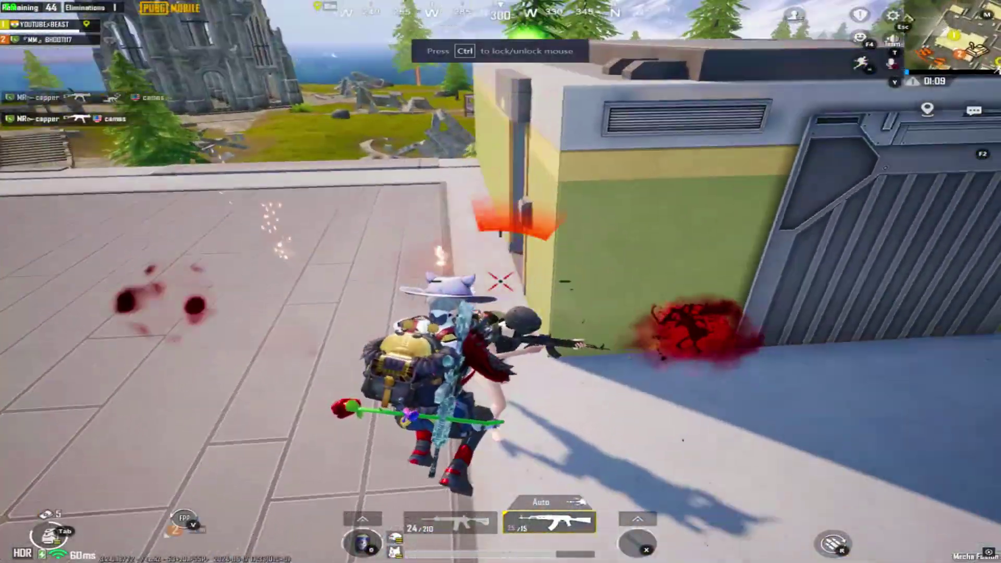
click(501, 281)
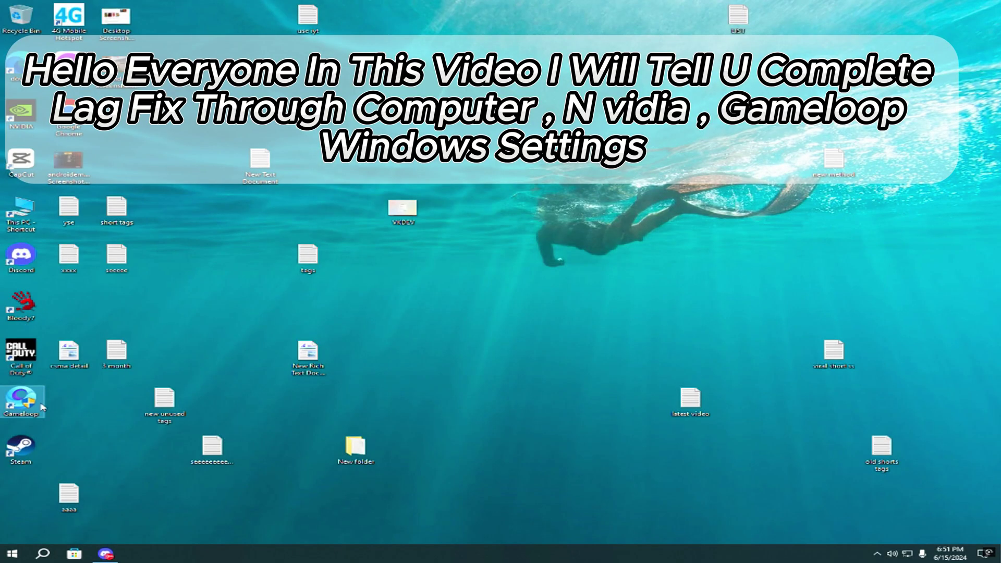
Launch GameLoop from its desktop icon and approve the User Account Control prompt.
double_click(21, 401)
click(405, 345)
double_click(24, 399)
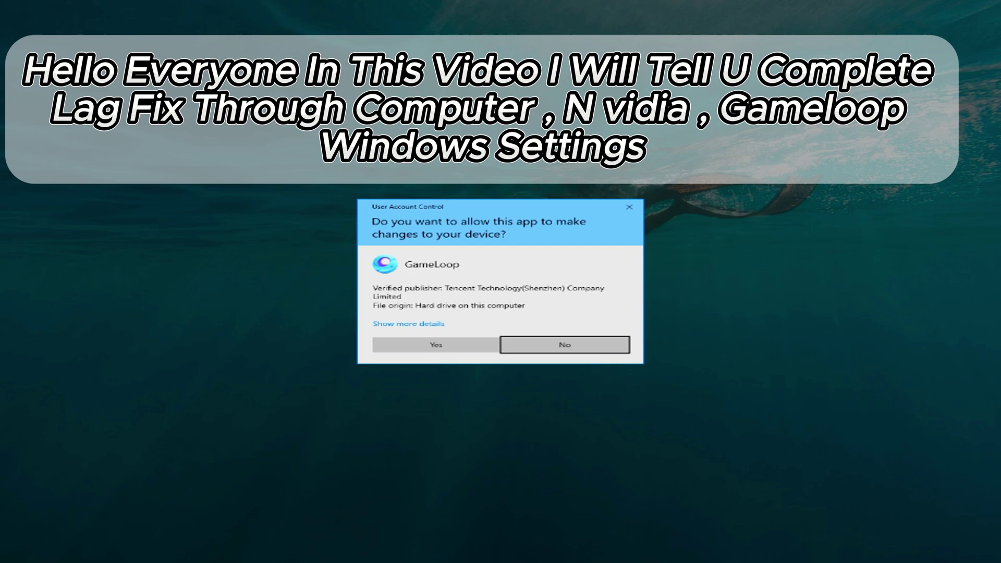
click(432, 346)
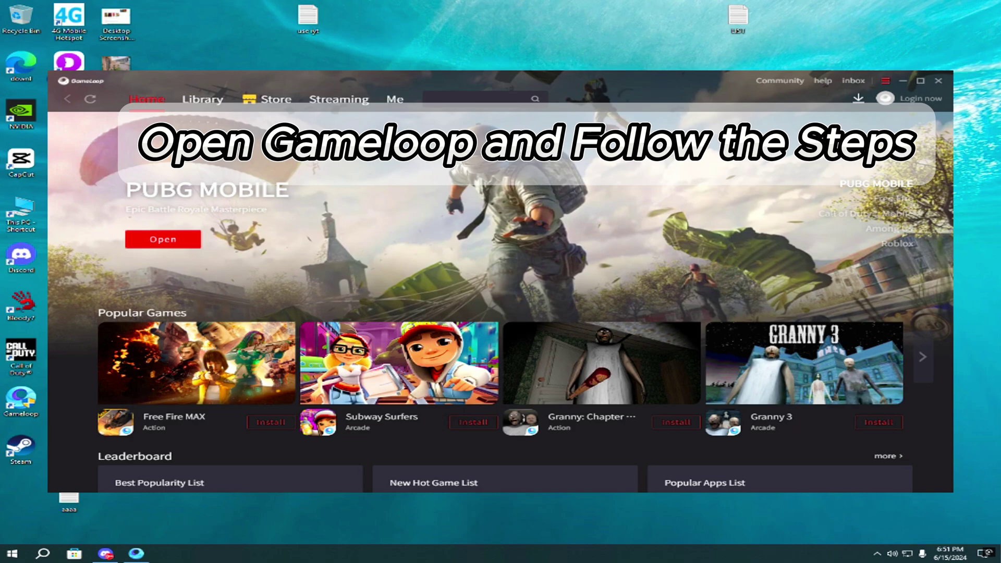
In GameLoop Settings, tick the Basic options: auto run, window ratio, downloads, boss key, watermarks.
click(886, 80)
click(795, 127)
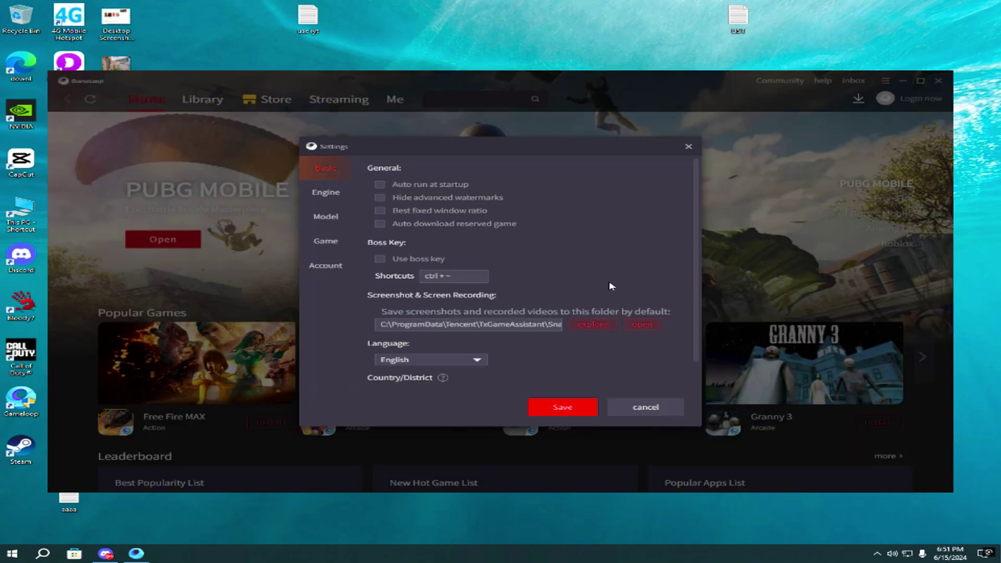
click(380, 259)
click(379, 224)
click(380, 211)
click(380, 184)
click(379, 197)
Uncheck all the Basic options again so they stay off.
click(430, 360)
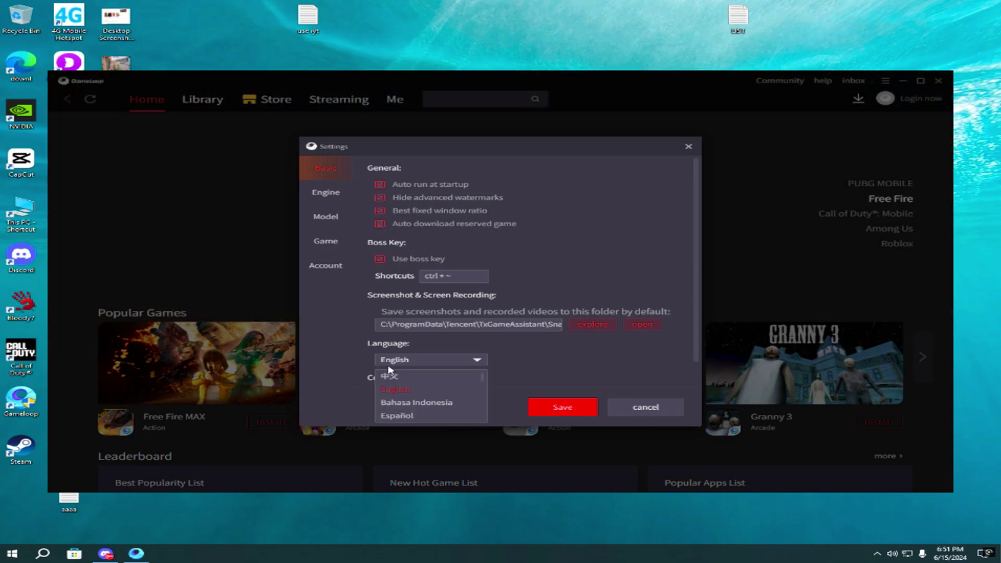
click(380, 258)
click(379, 224)
click(380, 211)
click(380, 197)
click(380, 184)
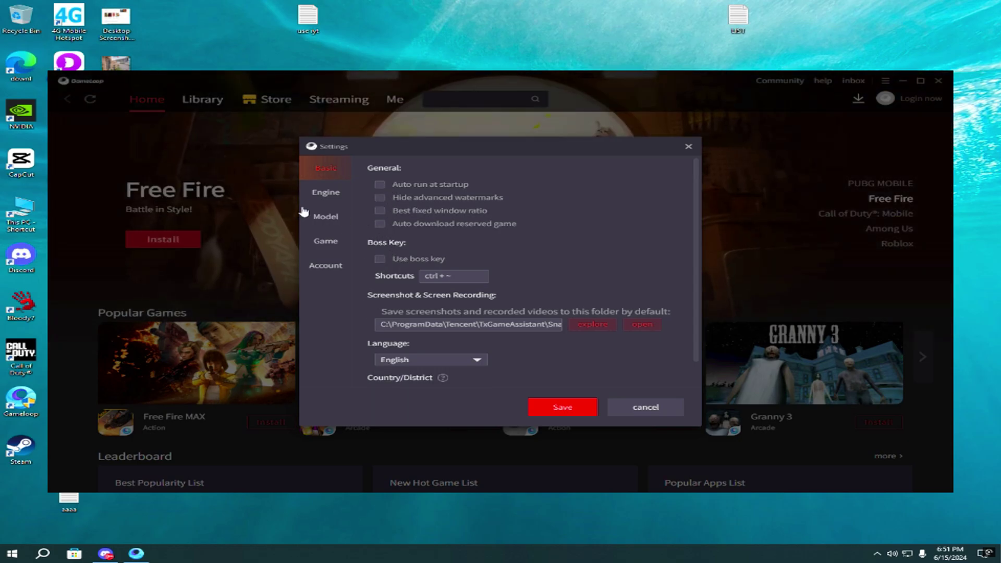
In Engine settings, set screen rendering to OpenGL+ after trying DirectX+.
click(326, 192)
scroll(616, 296, down, 5)
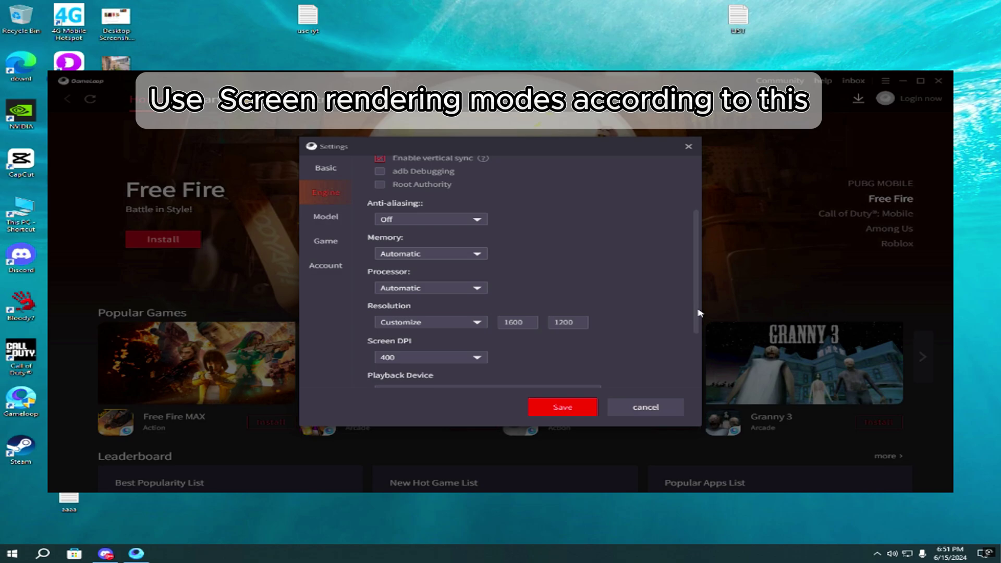
scroll(702, 372, down, 2)
scroll(702, 371, up, 7)
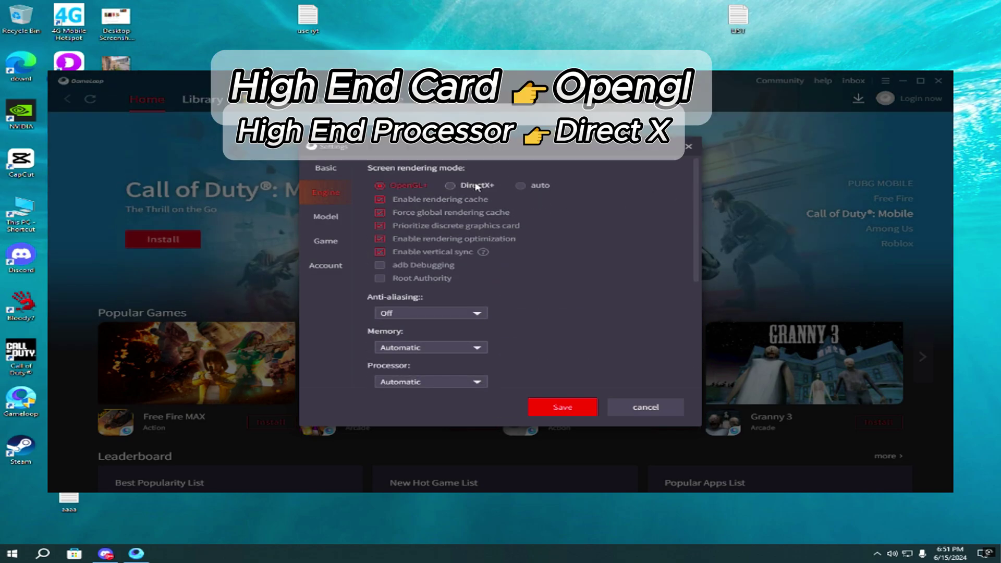
click(450, 186)
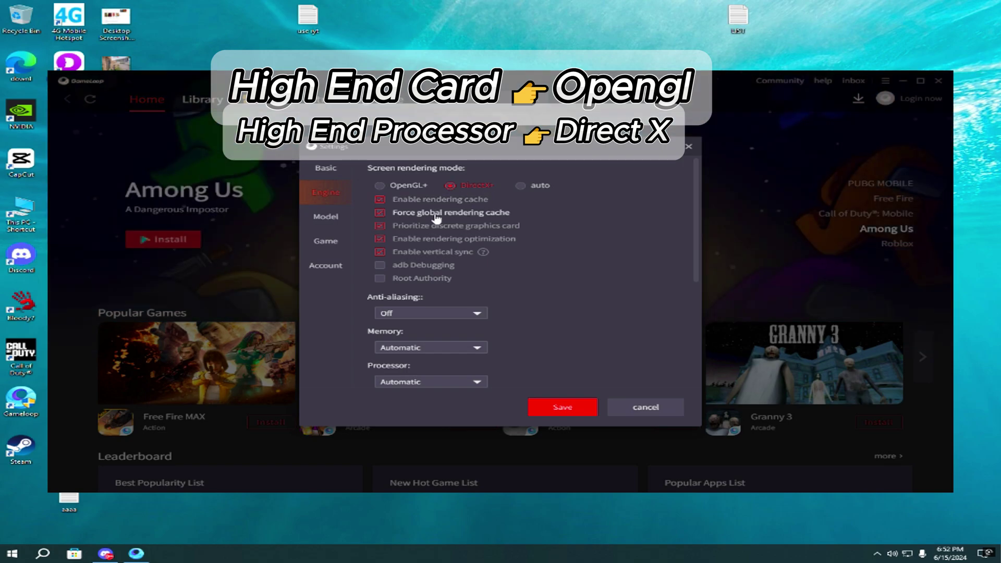
click(387, 186)
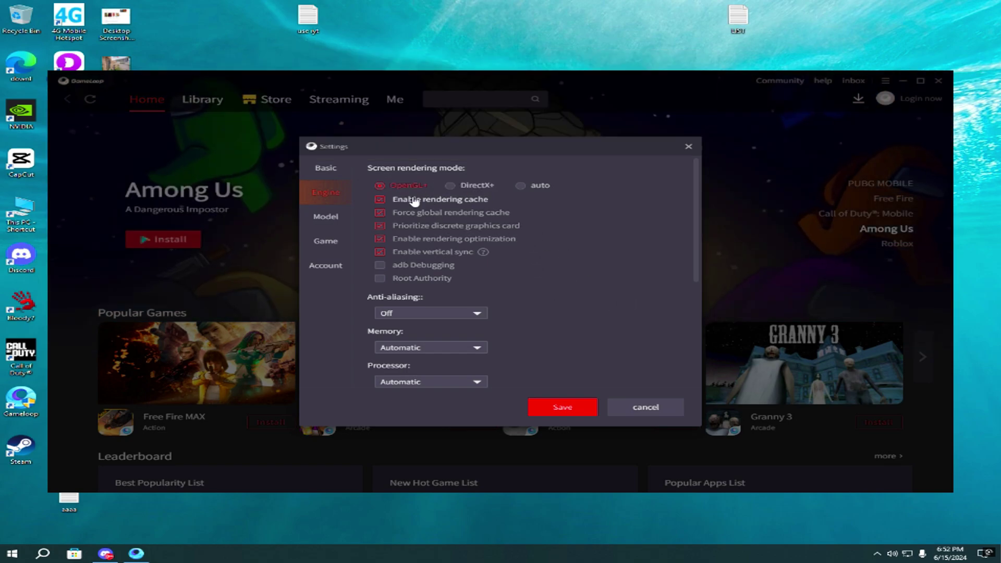
scroll(593, 290, down, 3)
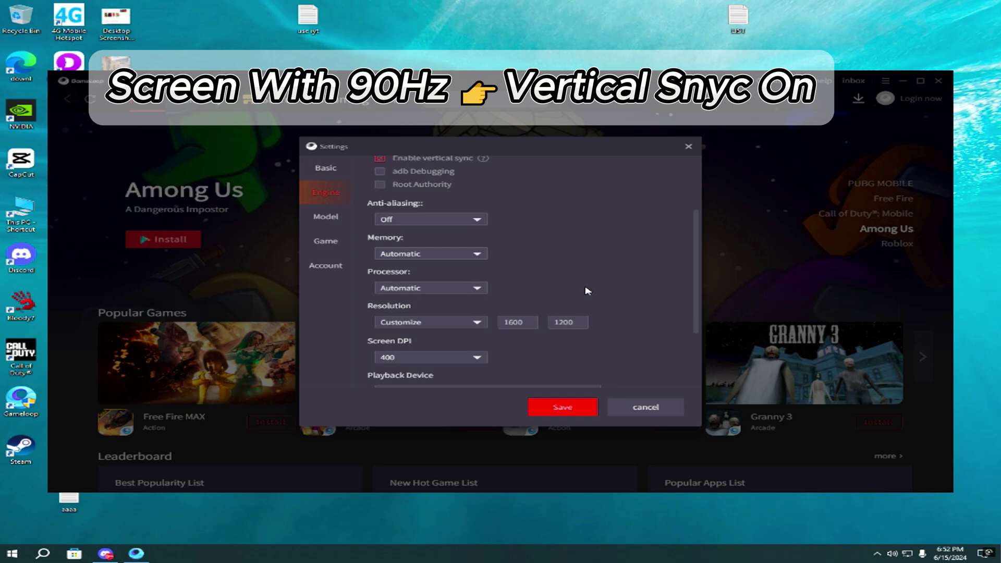
Keep memory allocation and processor cores on Automatic.
click(440, 254)
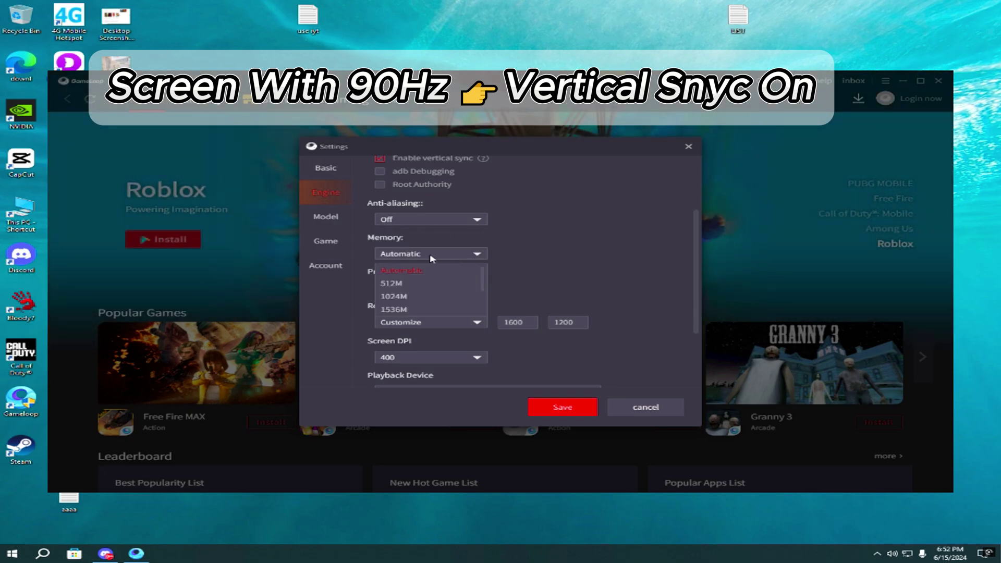
scroll(439, 284, down, 2)
click(566, 275)
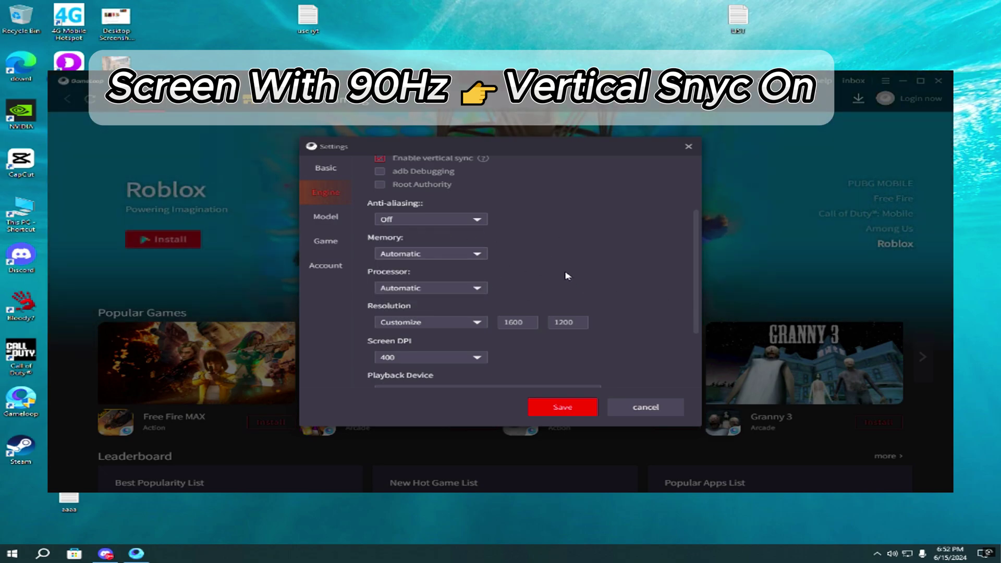
click(432, 251)
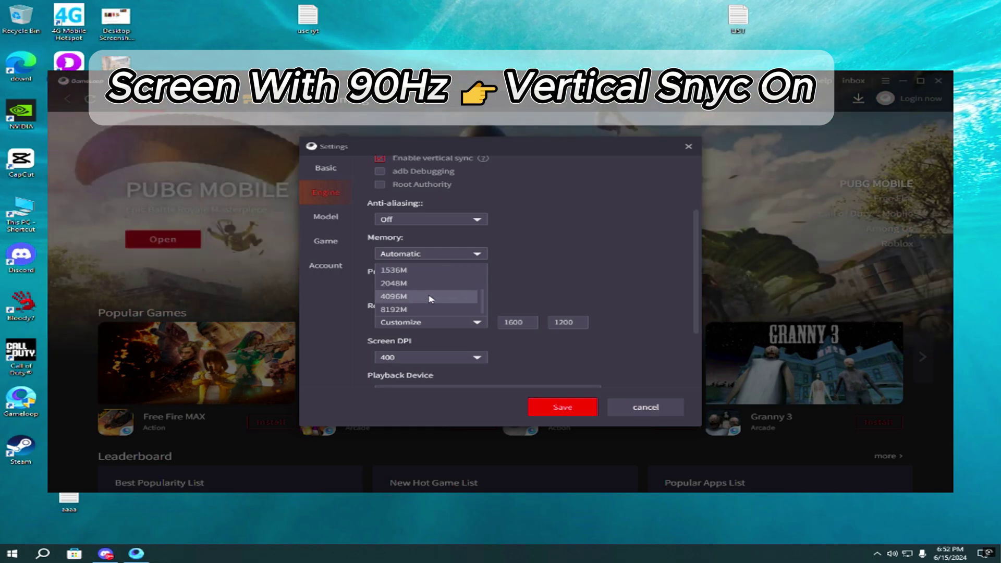
click(577, 284)
click(441, 288)
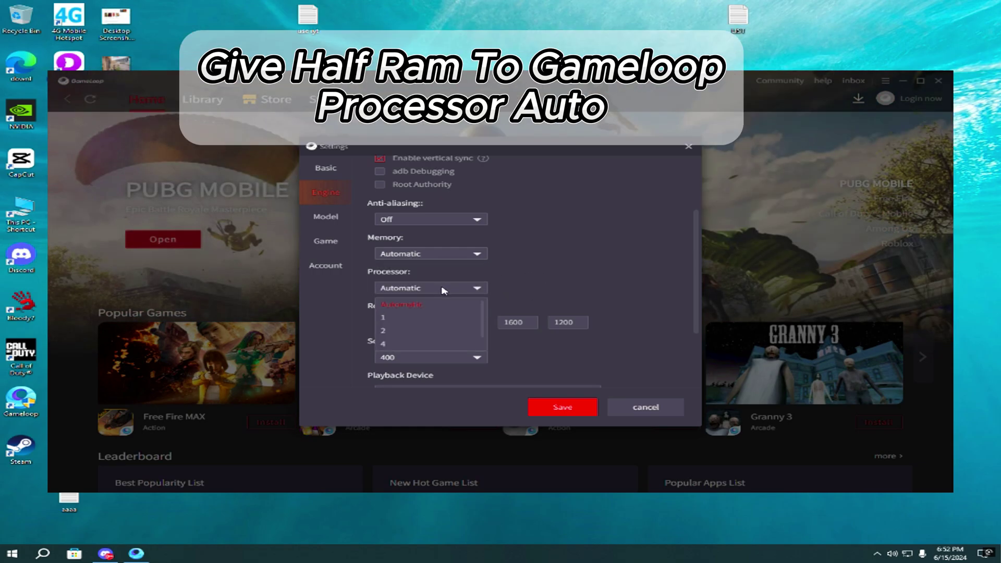
scroll(444, 290, down, 3)
click(475, 196)
click(580, 208)
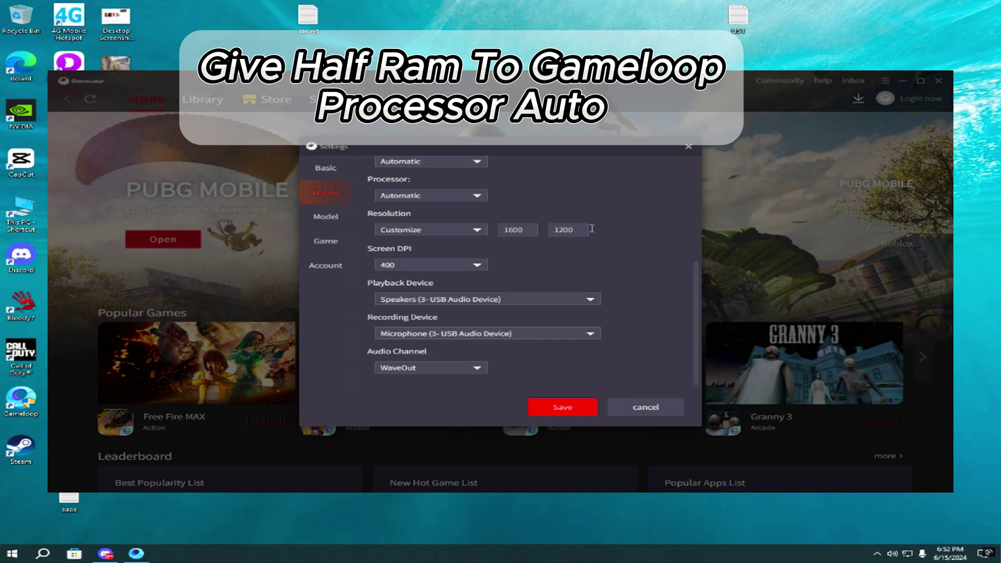
Keep resolution on Customize and screen DPI at 400.
click(477, 230)
click(672, 244)
click(469, 265)
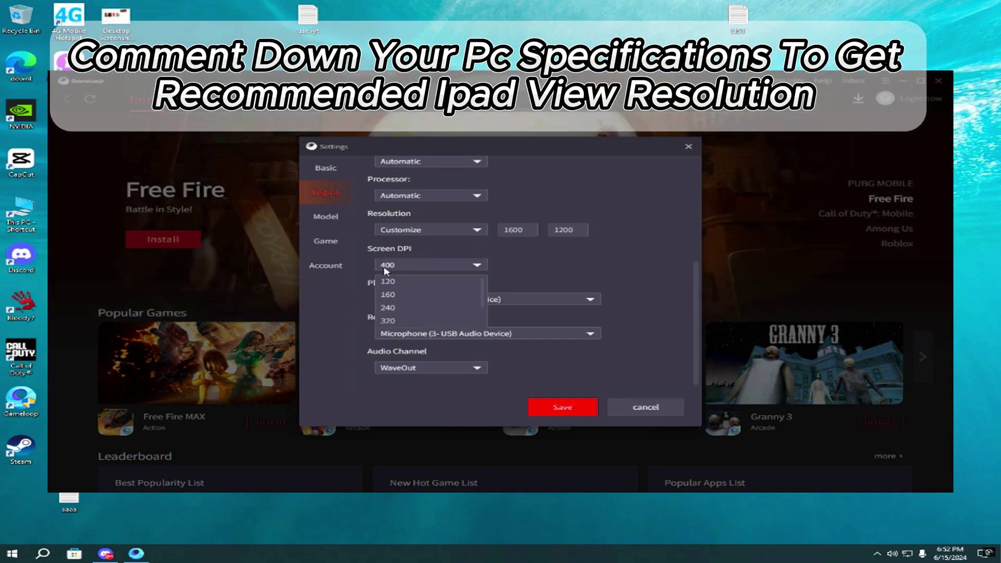
click(622, 286)
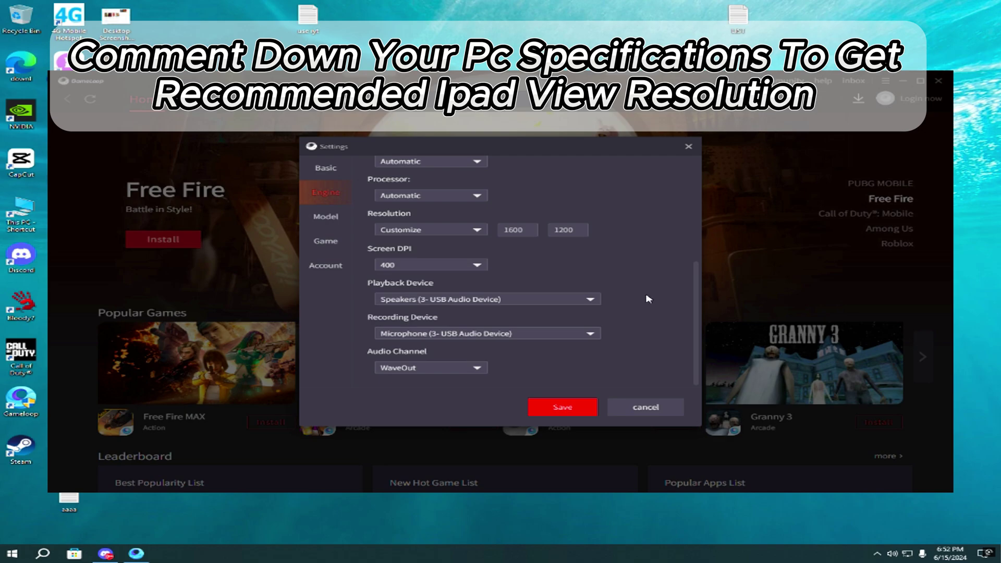
click(590, 299)
Set the emulated phone model to Samsung Galaxy S20 Ultra.
click(302, 285)
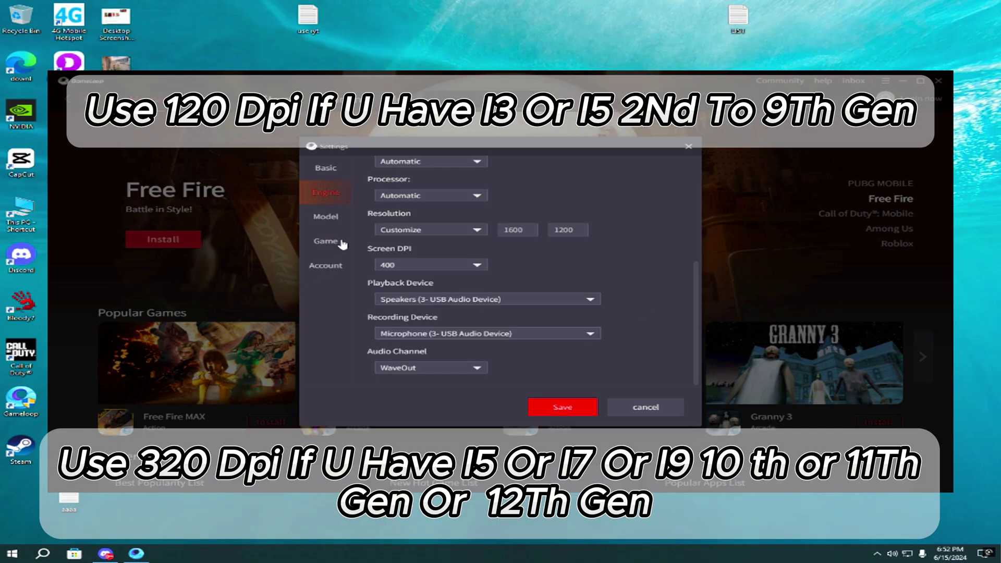
click(312, 218)
click(414, 189)
click(416, 189)
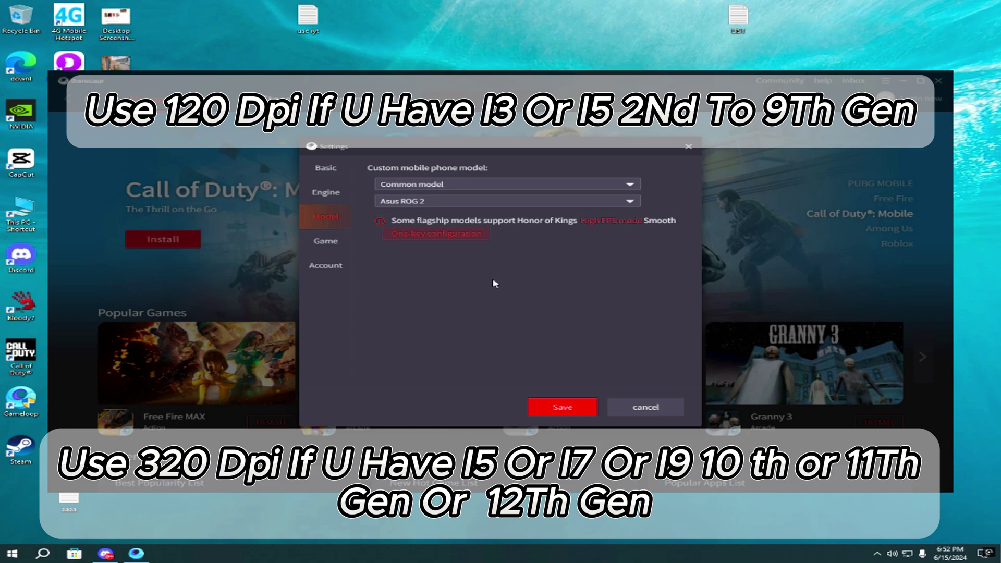
click(419, 204)
scroll(433, 232, down, 5)
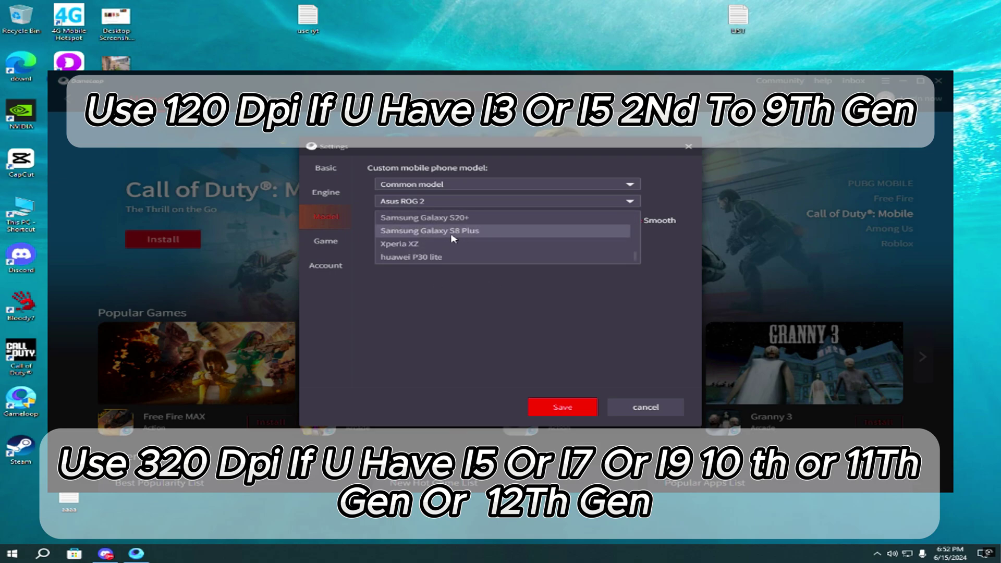
scroll(443, 241, up, 4)
scroll(470, 248, down, 2)
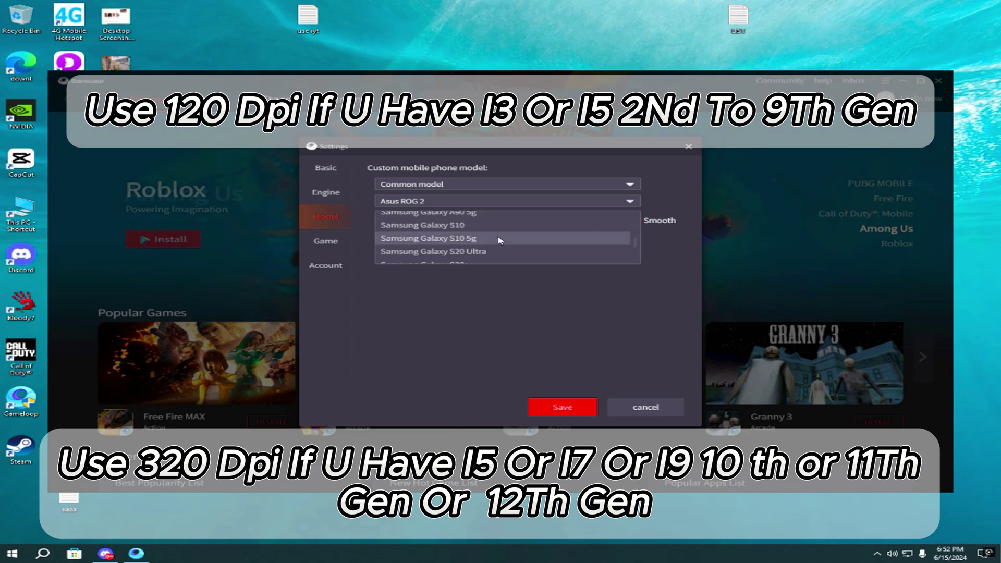
click(478, 252)
Review the Game graphics and FPS settings, then save the emulator settings.
click(331, 243)
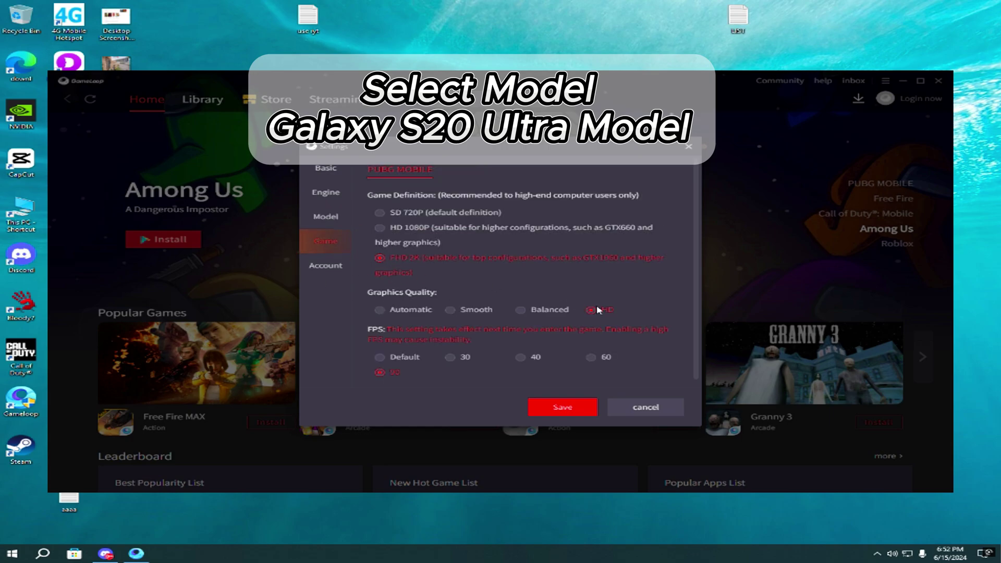
click(557, 410)
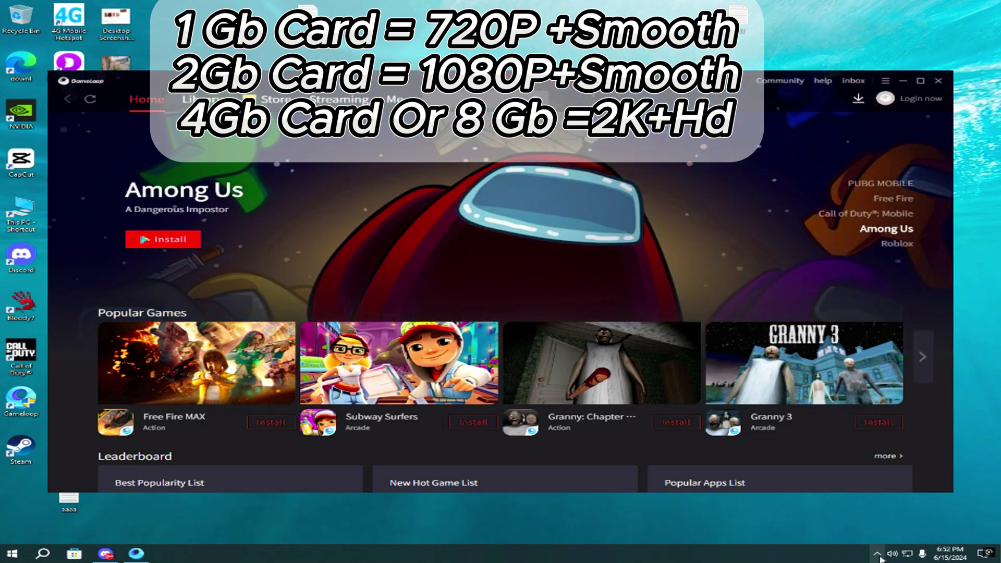
click(878, 554)
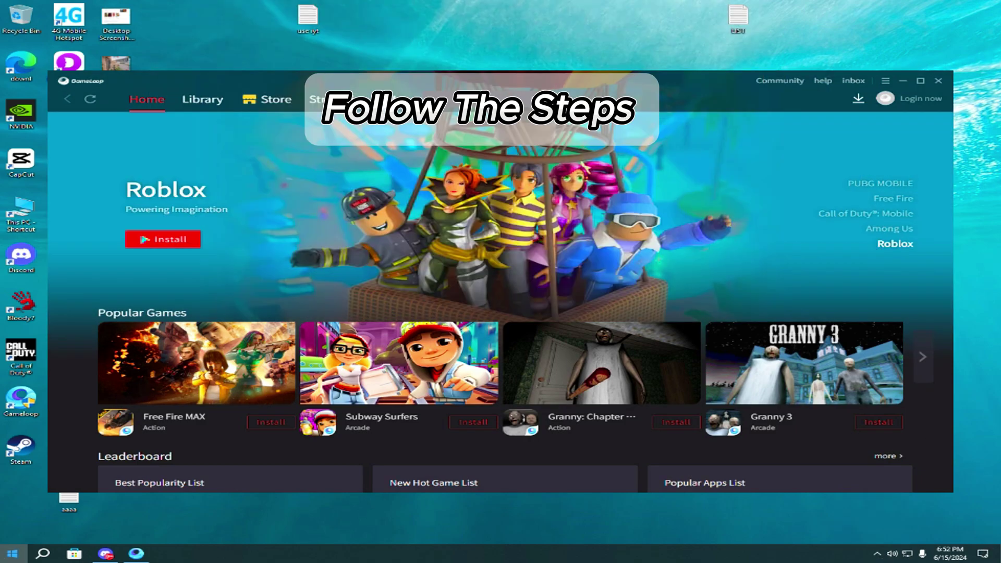
click(3, 554)
Open Windows Graphics settings and keep hardware-accelerated GPU scheduling on.
text(gra)
click(106, 301)
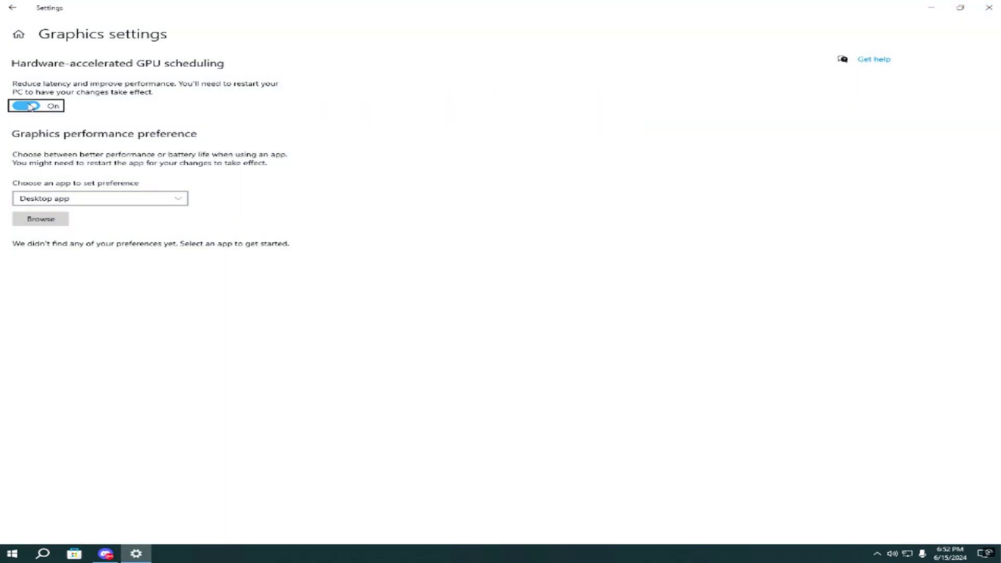
click(31, 107)
click(26, 106)
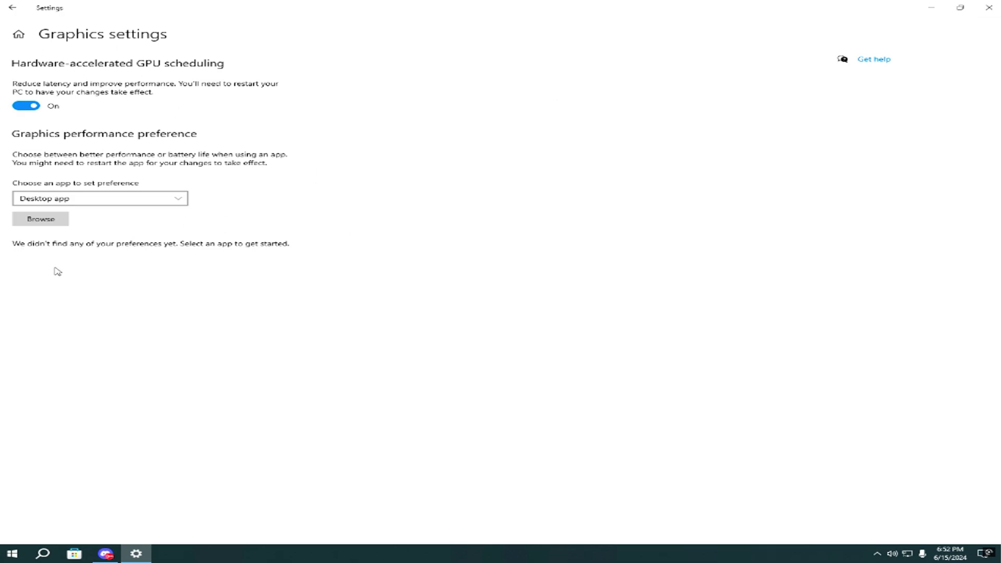
Add AndroidEmulatorEn from C:\pubg\TxGameAssistant\ui with High performance graphics preference.
click(42, 219)
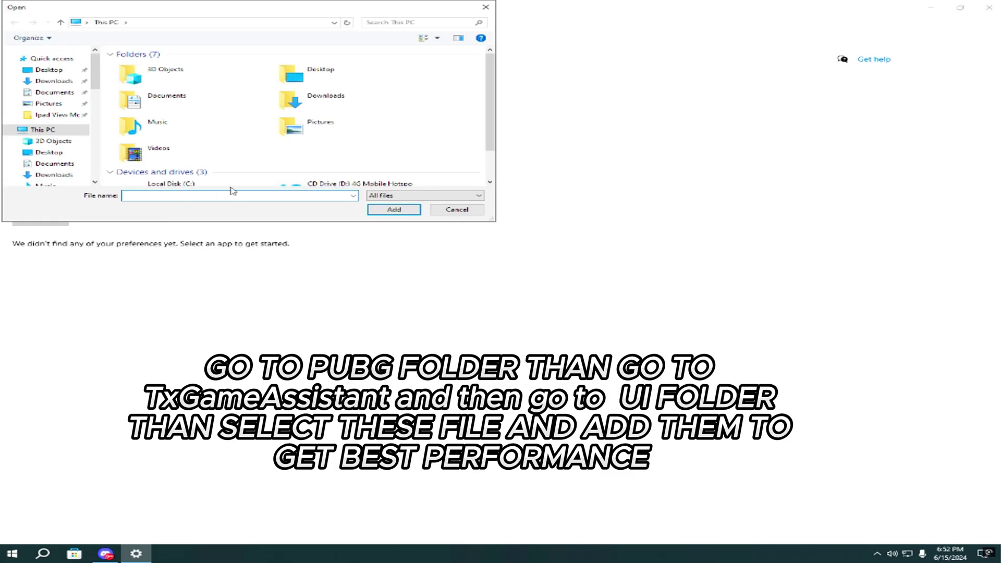
scroll(230, 178, down, 2)
double_click(193, 156)
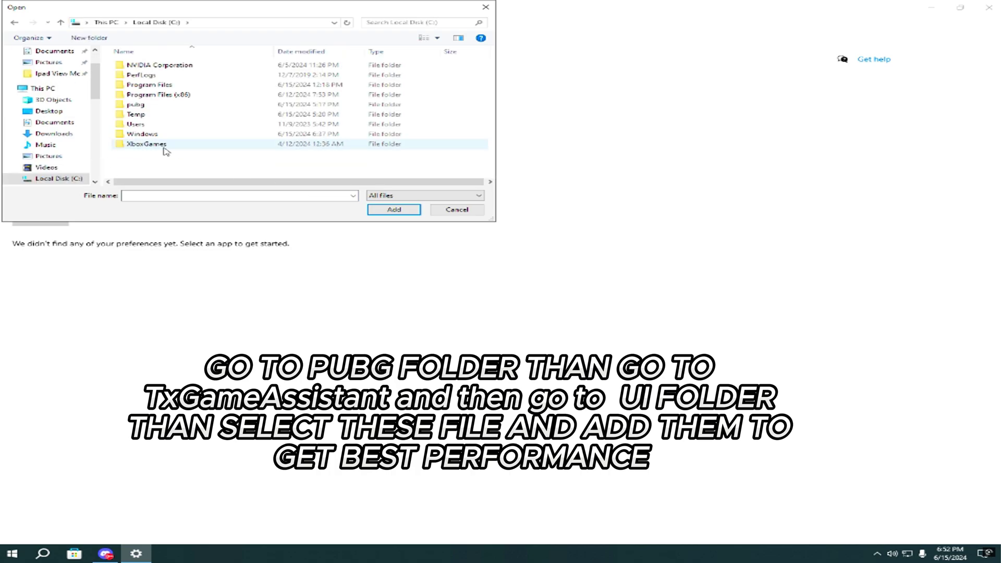
double_click(138, 104)
double_click(151, 66)
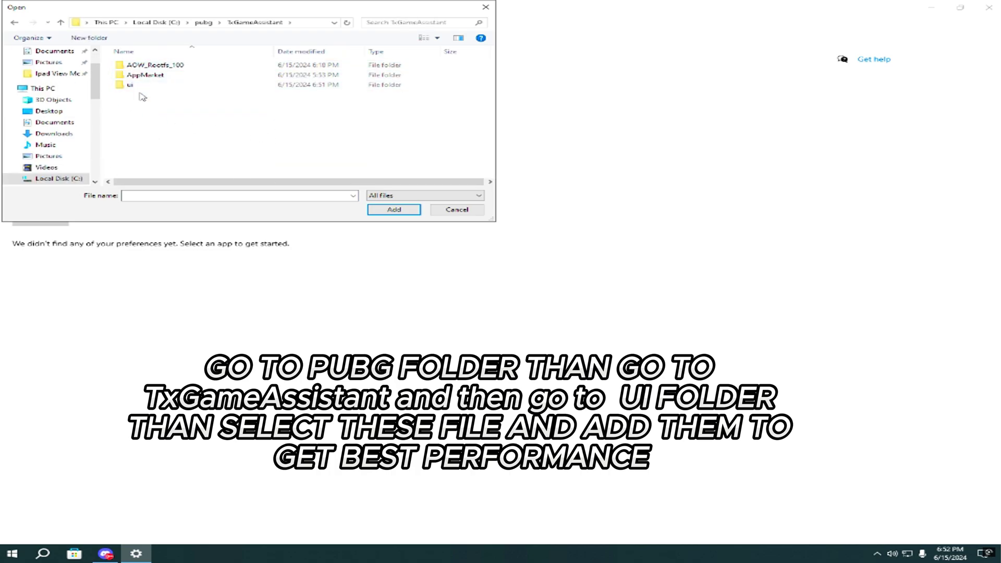
double_click(131, 85)
scroll(201, 132, down, 3)
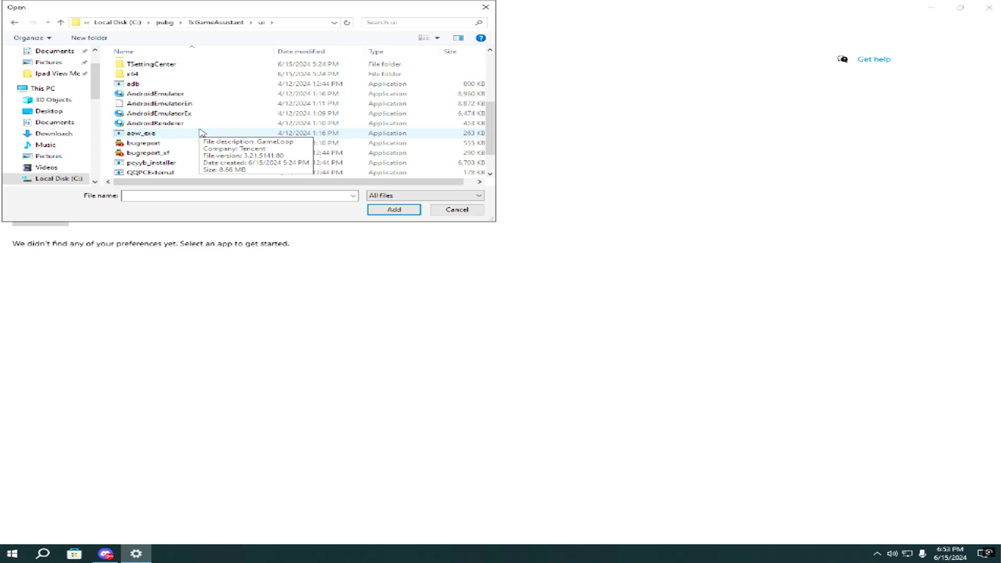
double_click(189, 105)
click(171, 281)
click(172, 284)
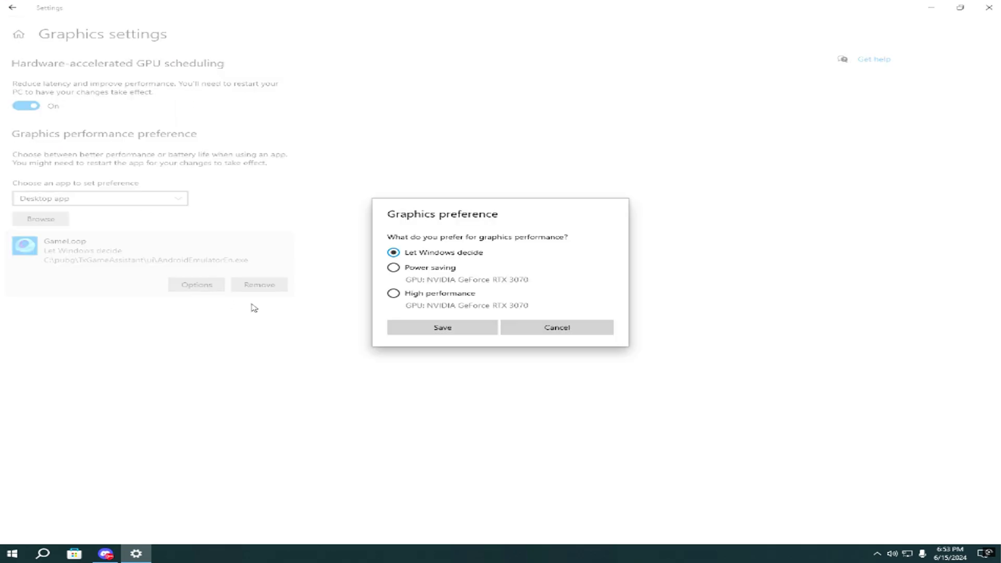
click(393, 293)
click(441, 327)
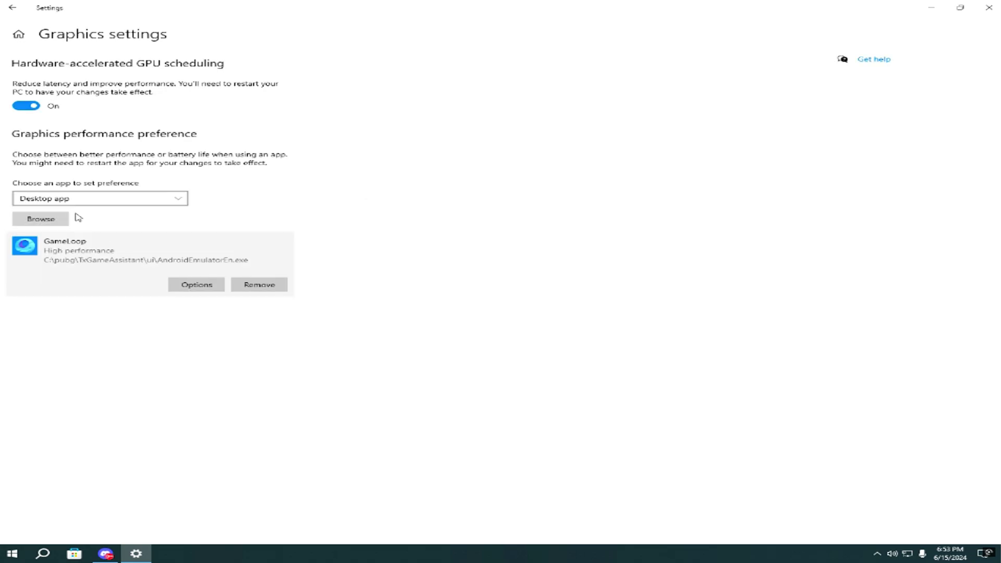
Add AndroidEmulatorEx with High performance graphics preference.
click(34, 219)
scroll(241, 167, down, 4)
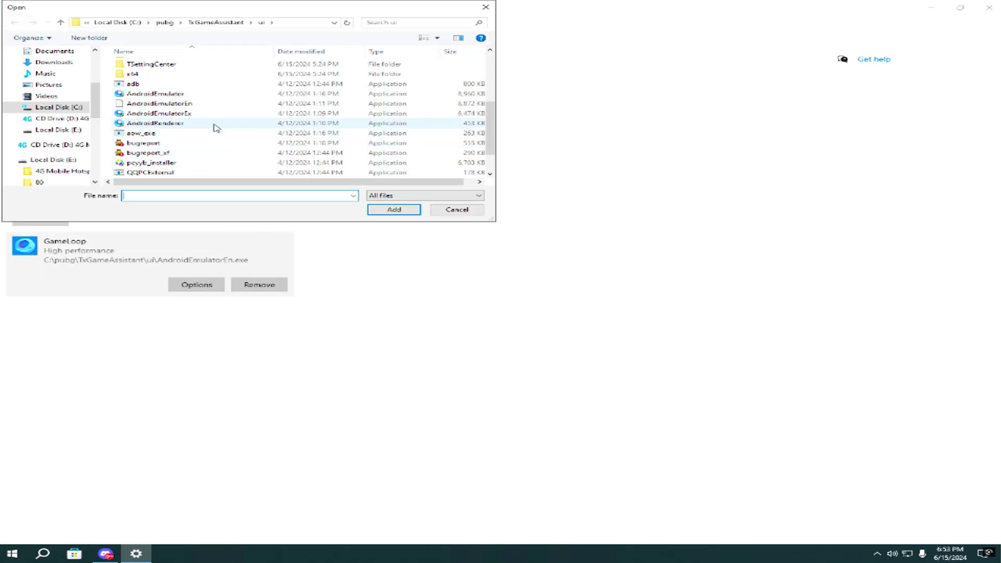
double_click(202, 114)
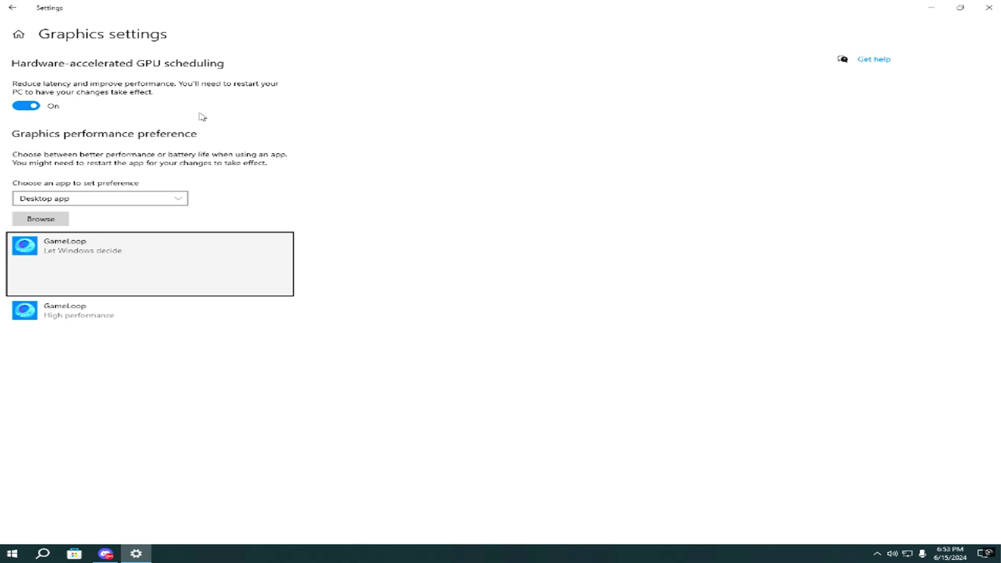
click(201, 284)
click(394, 293)
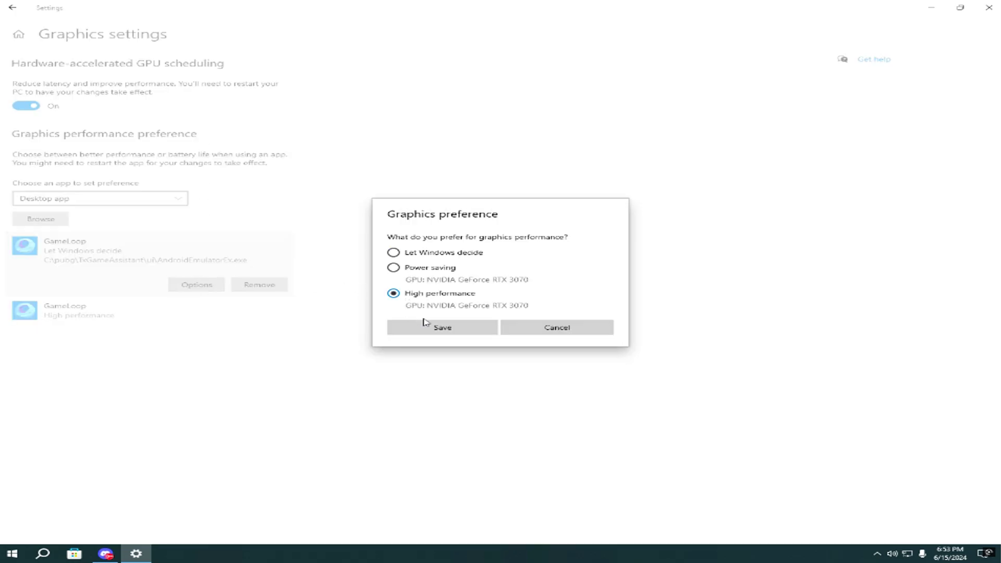
click(425, 322)
Add AndroidEmulator with High performance graphics preference.
click(41, 219)
scroll(186, 161, down, 3)
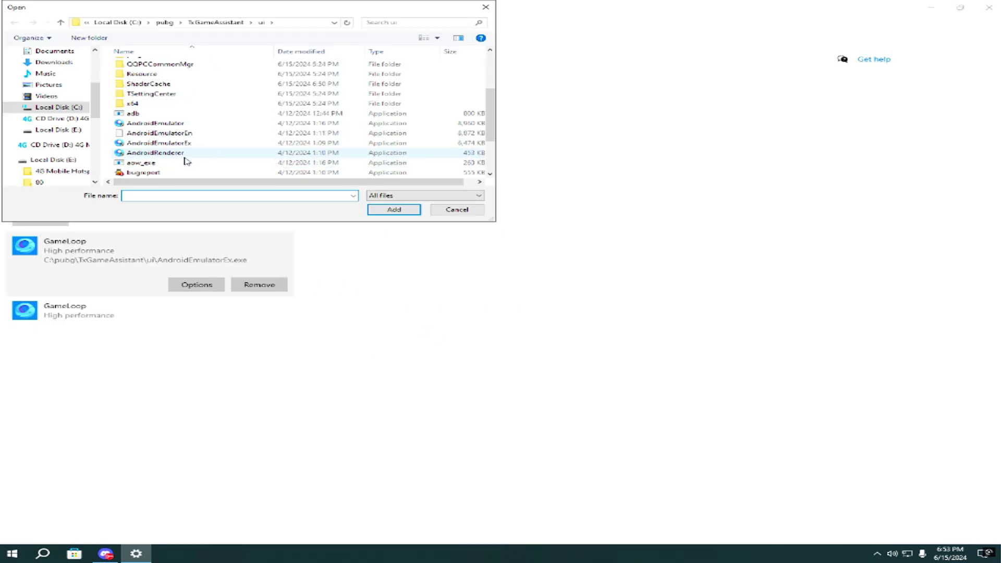
double_click(186, 133)
click(235, 277)
click(221, 285)
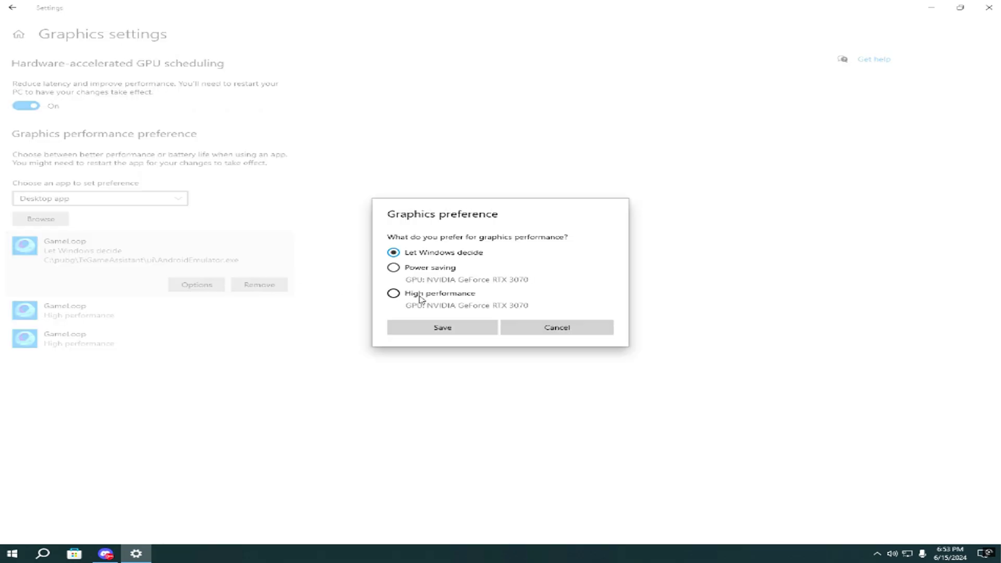
click(420, 298)
click(443, 327)
Add AndroidRenderer with High performance graphics preference and close Settings.
click(43, 220)
scroll(223, 151, down, 3)
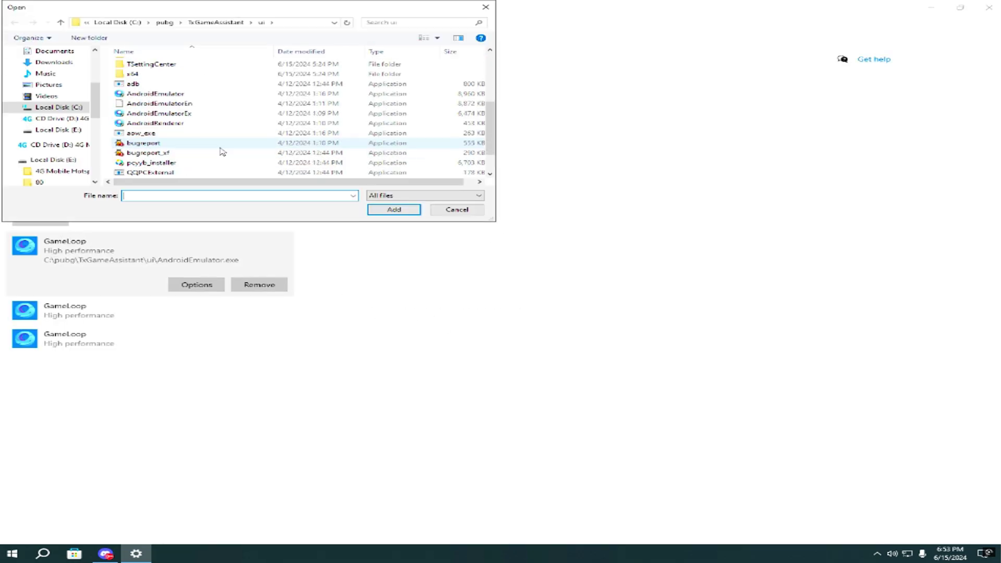
double_click(217, 124)
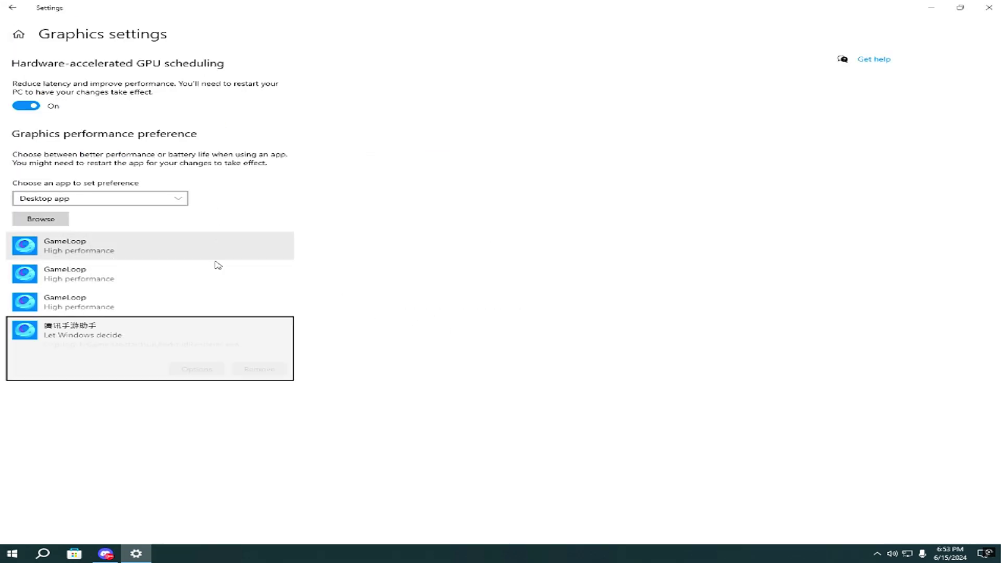
click(204, 371)
click(409, 293)
click(442, 330)
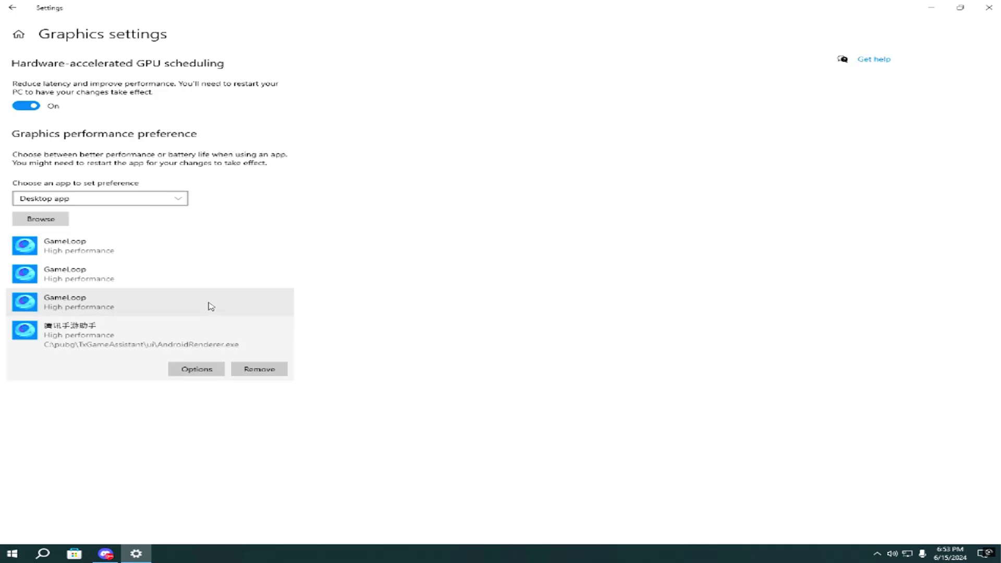
click(990, 8)
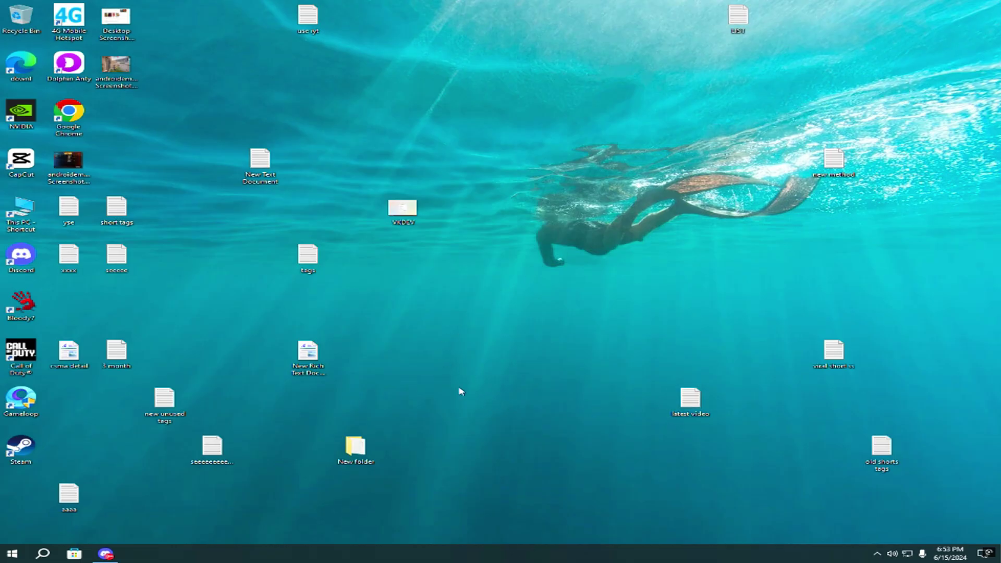
Open NVIDIA Control Panel from the desktop menu, maximize it, and go to Manage 3D Settings.
right_click(461, 290)
click(523, 359)
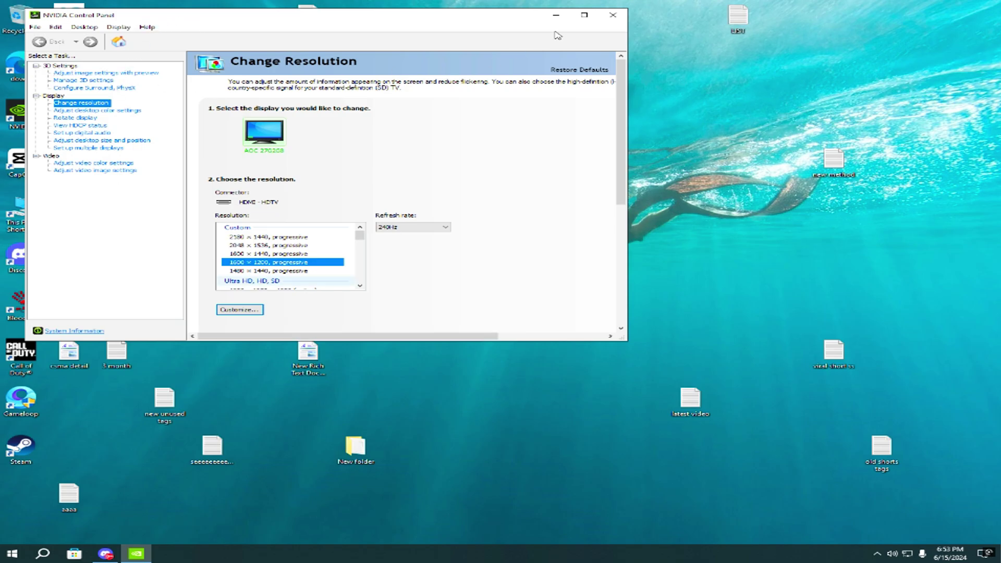
click(585, 14)
click(52, 61)
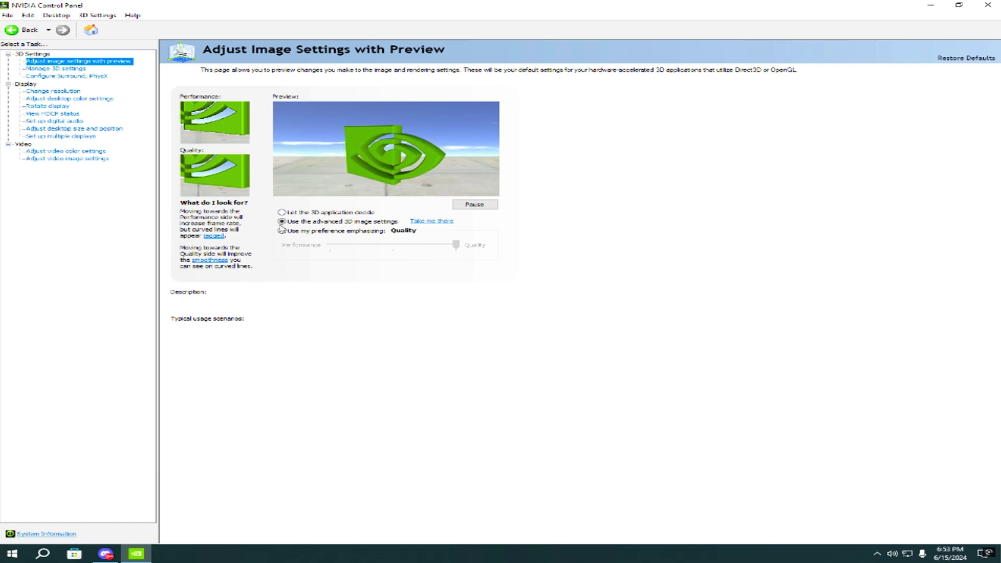
mouse_move(289, 226)
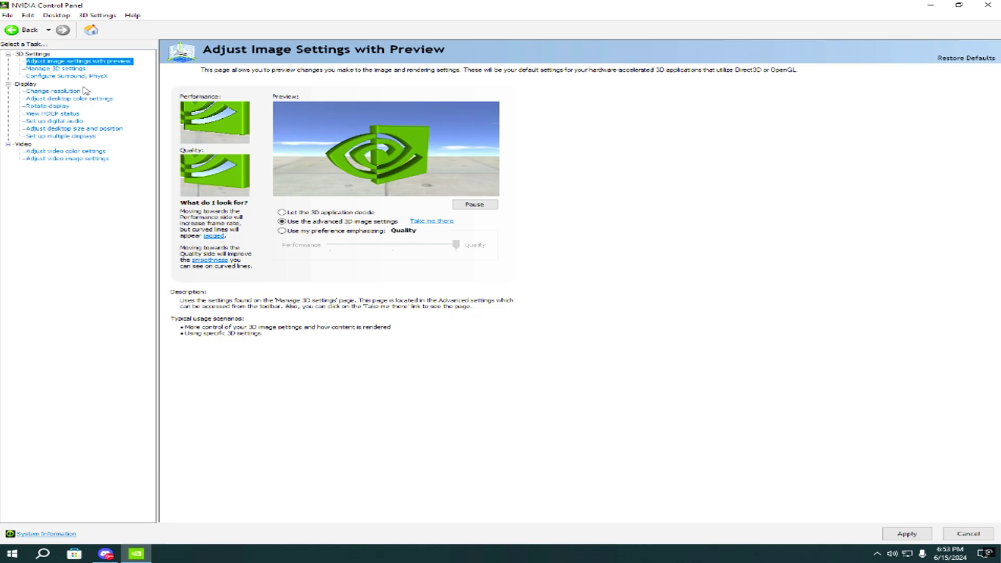
click(58, 68)
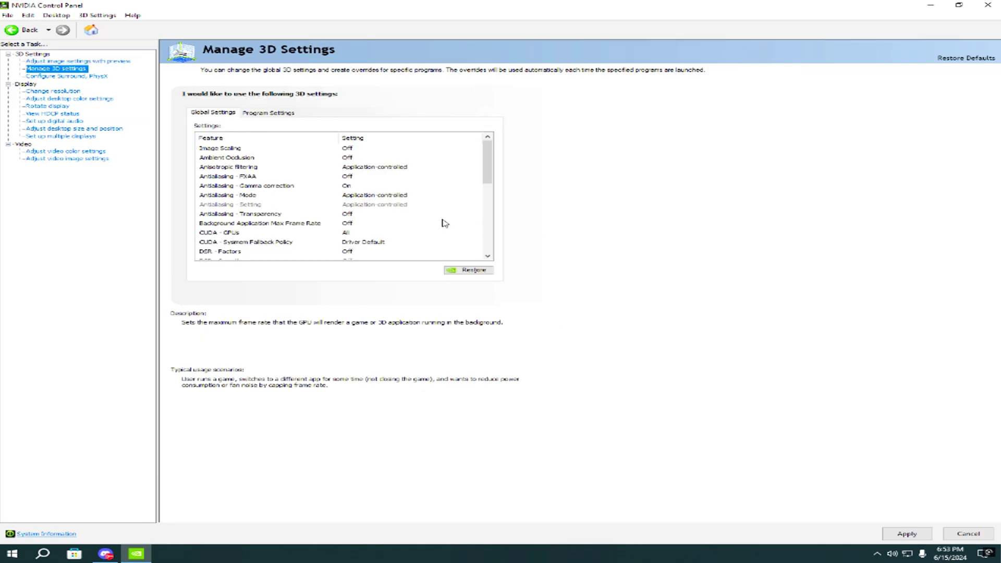
Set OpenGL rendering GPU to RTX 3070 and power management to Prefer maximum performance.
drag(492, 172, 500, 214)
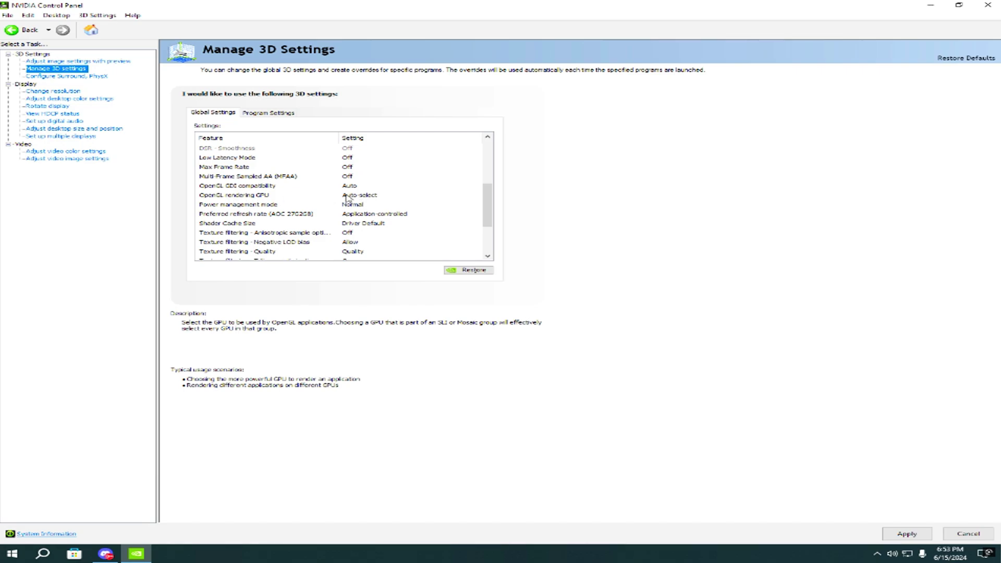
click(359, 197)
click(360, 197)
click(372, 214)
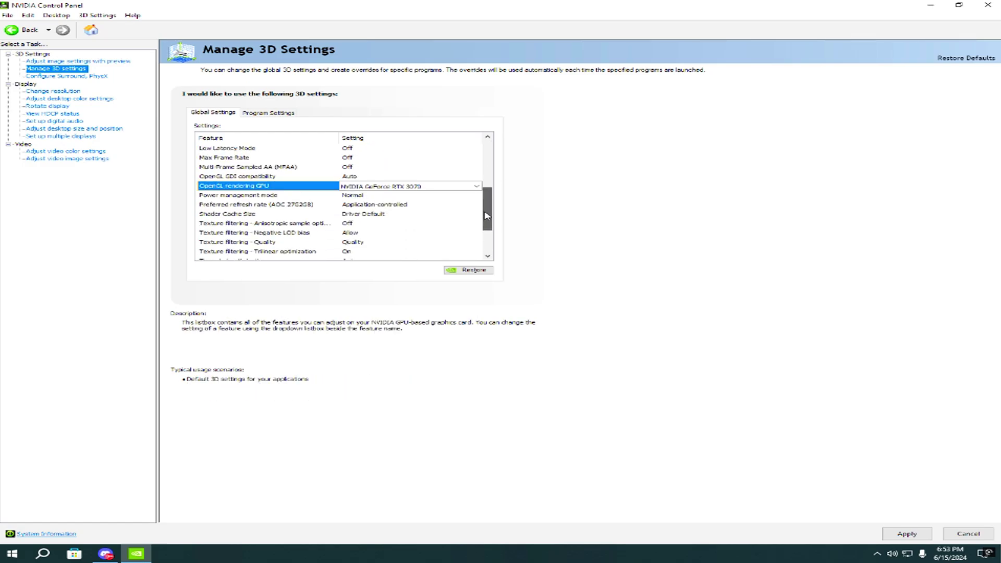
click(354, 196)
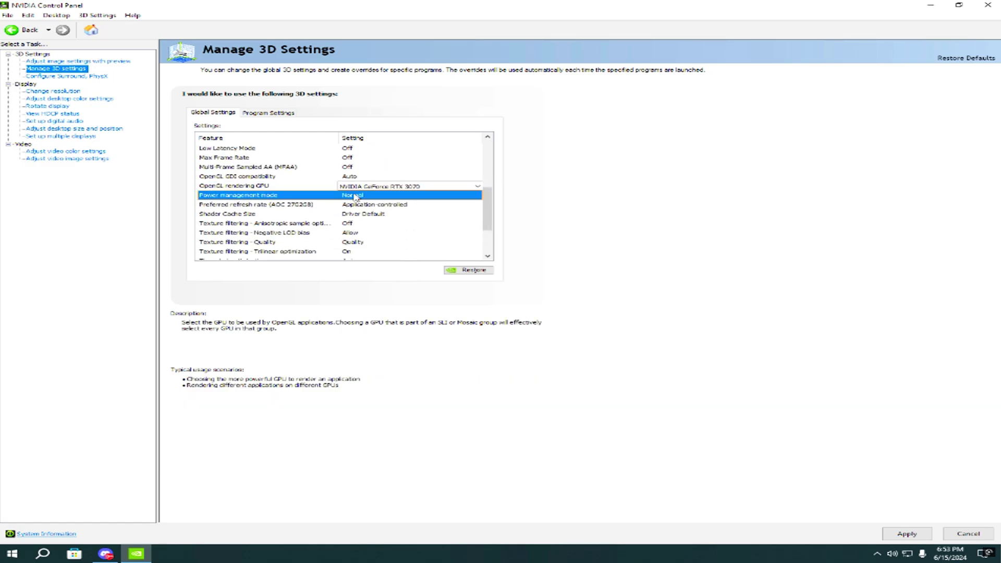
click(356, 196)
click(392, 212)
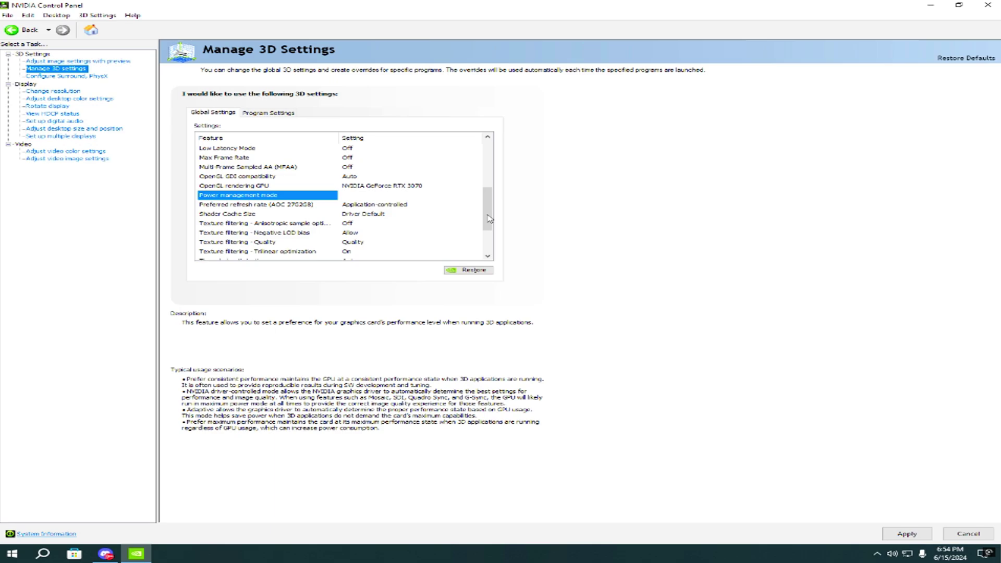
Set preferred refresh rate to Highest available and Shader Cache Size to Unlimited.
scroll(490, 174, down, 3)
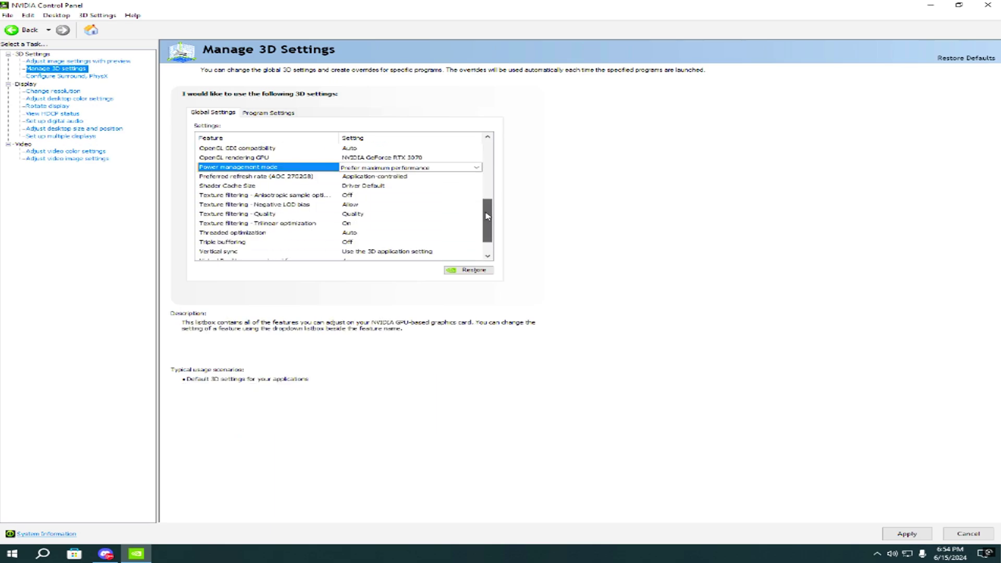
click(367, 177)
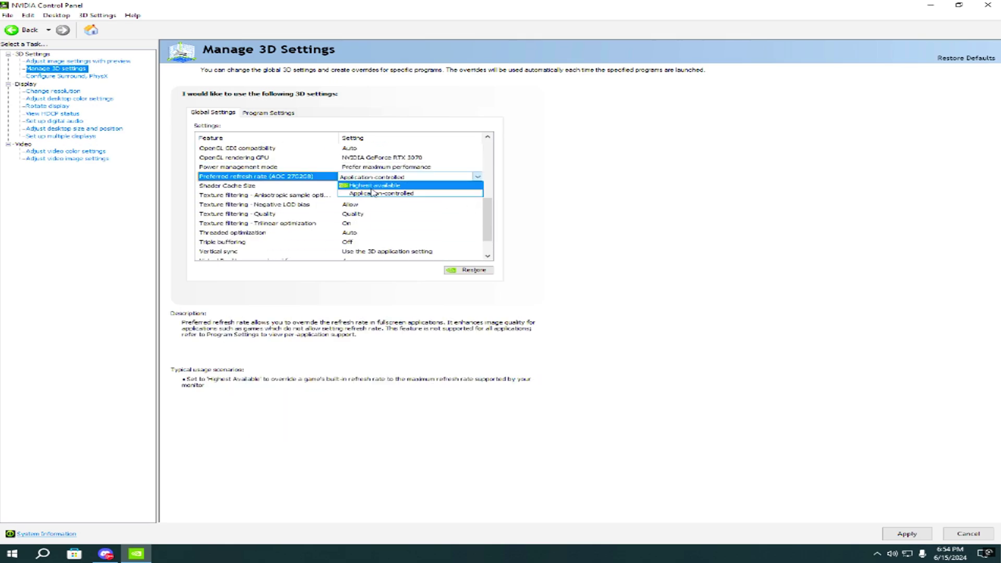
click(375, 194)
scroll(490, 174, down, 6)
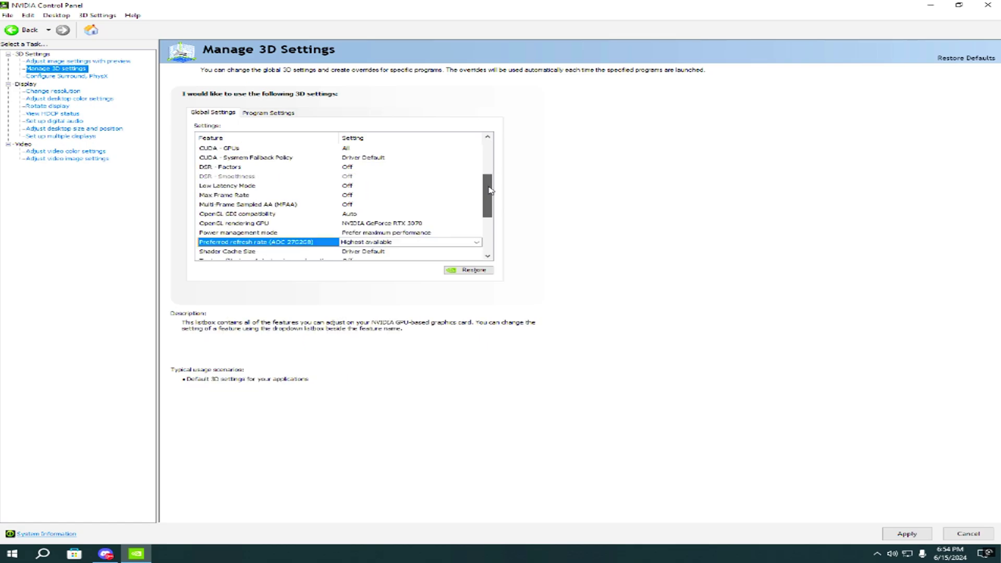
click(365, 160)
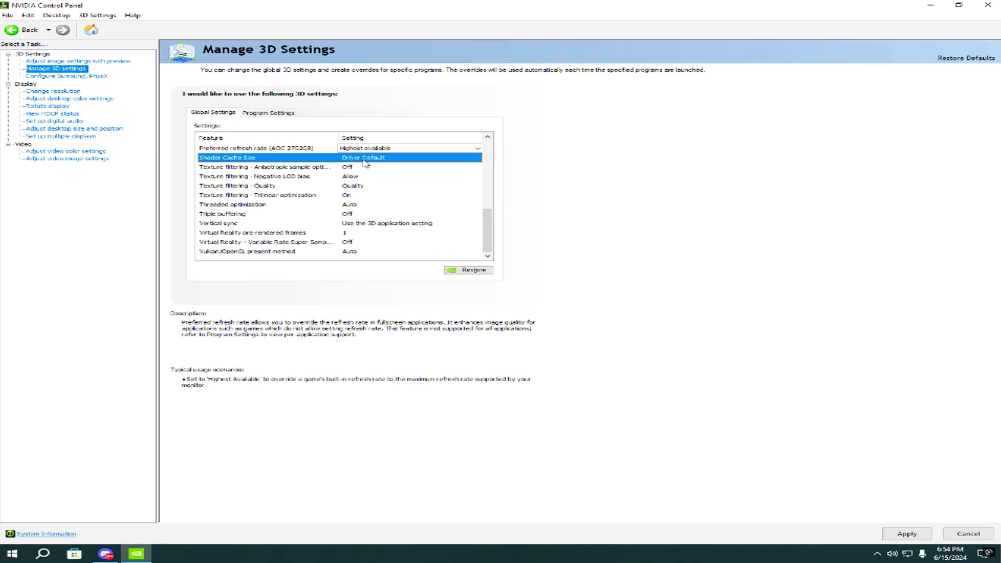
click(365, 159)
click(392, 234)
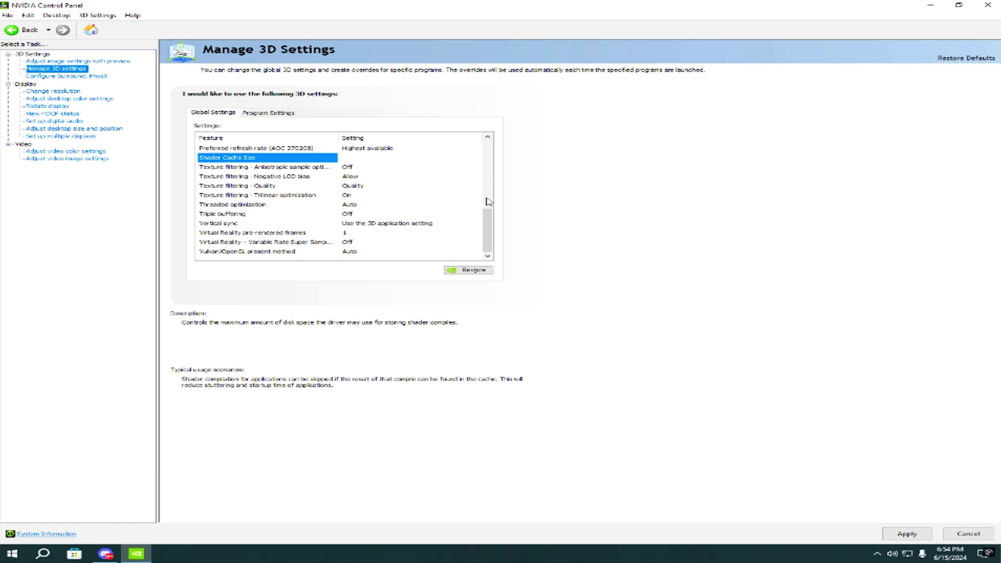
Set Texture filtering - Quality to Performance and apply the 3D settings.
scroll(491, 208, down, 6)
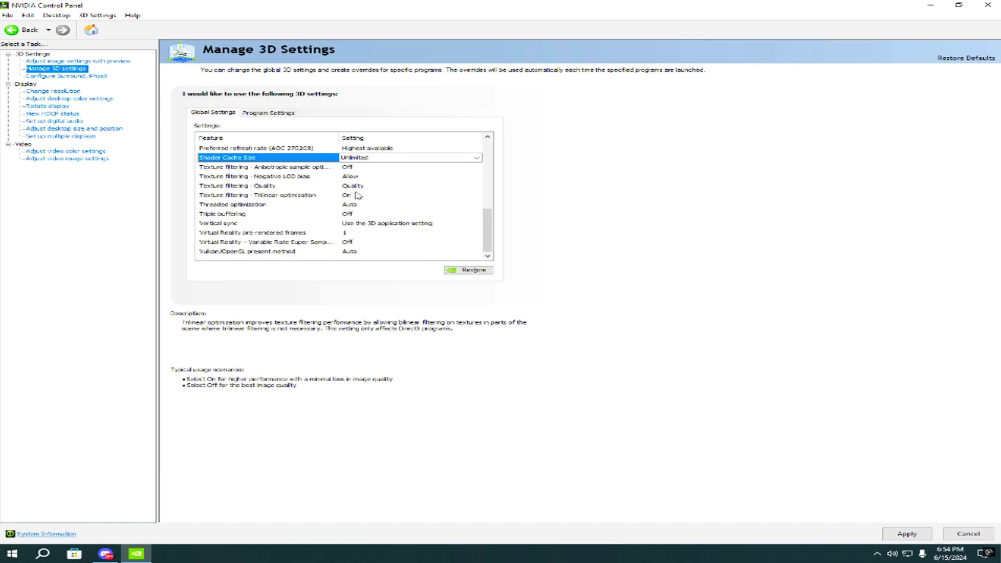
click(360, 186)
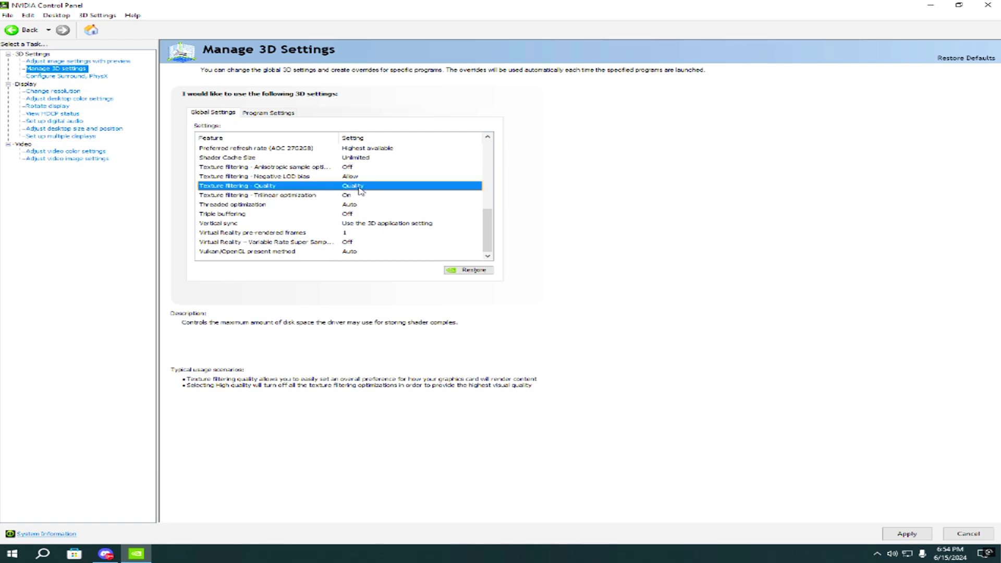
click(365, 186)
click(397, 210)
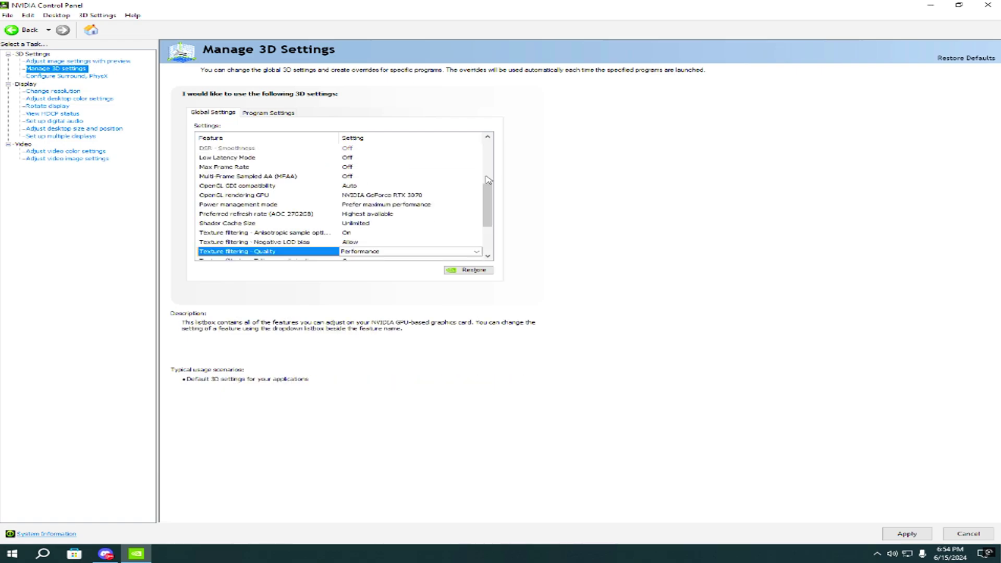
drag(488, 180, 492, 230)
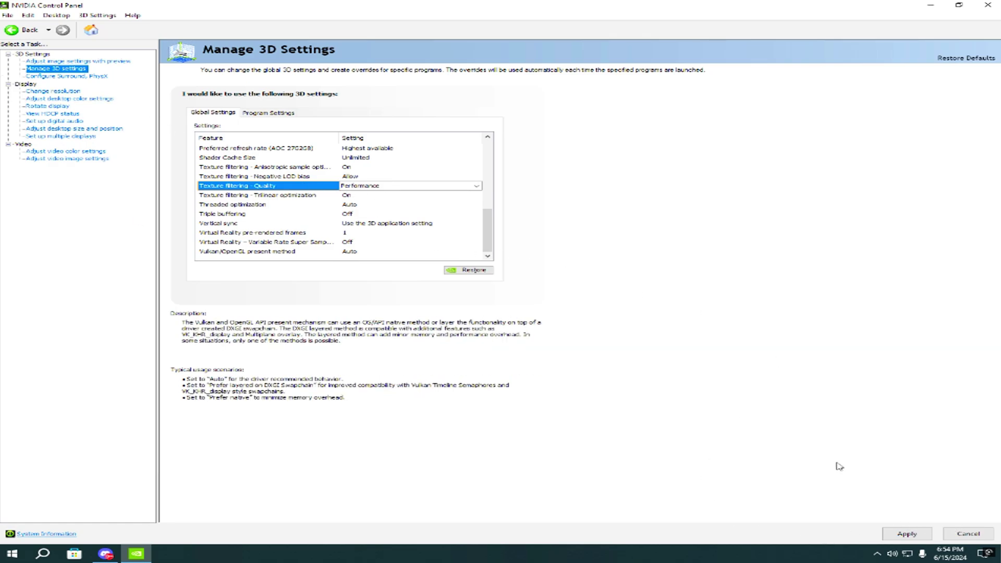
click(903, 528)
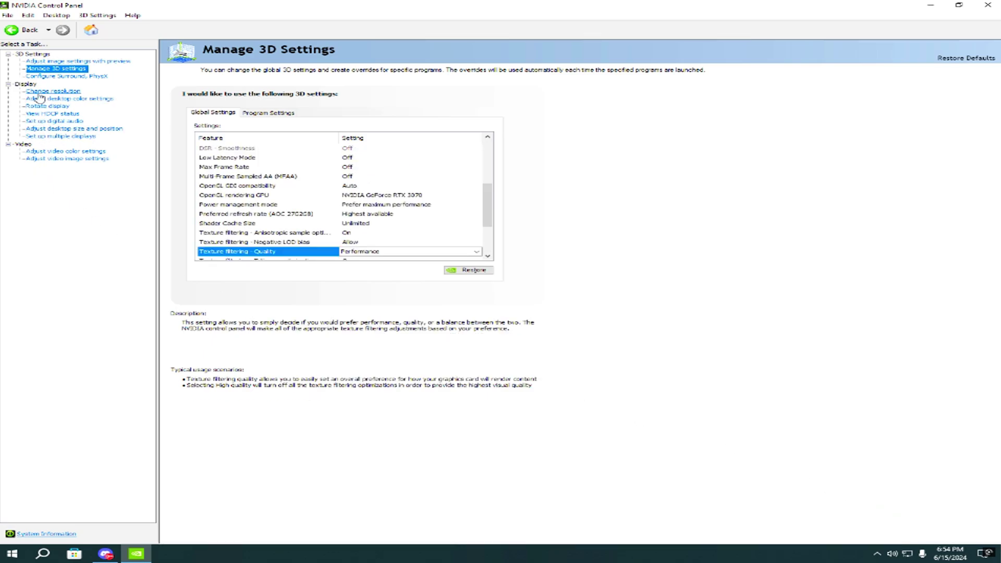
Set desktop scaling to Full-screen and test a 1600 × 1200, 240 Hz custom resolution, already present.
click(53, 129)
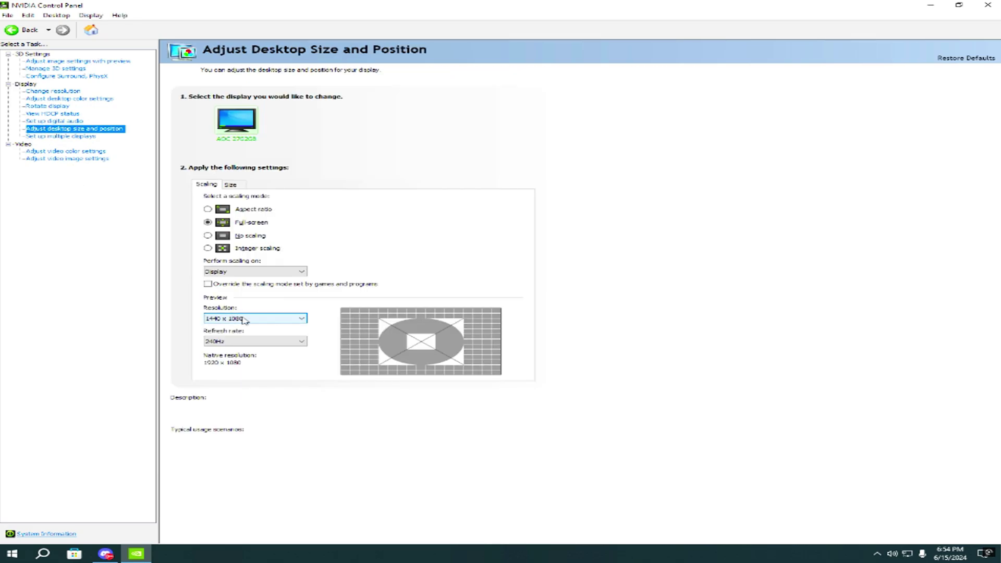
click(259, 225)
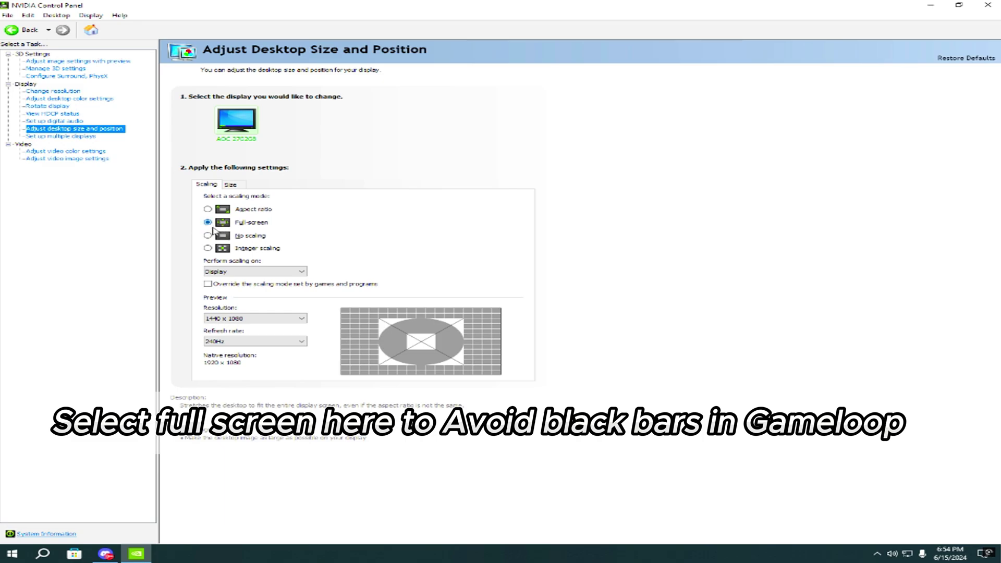
click(60, 92)
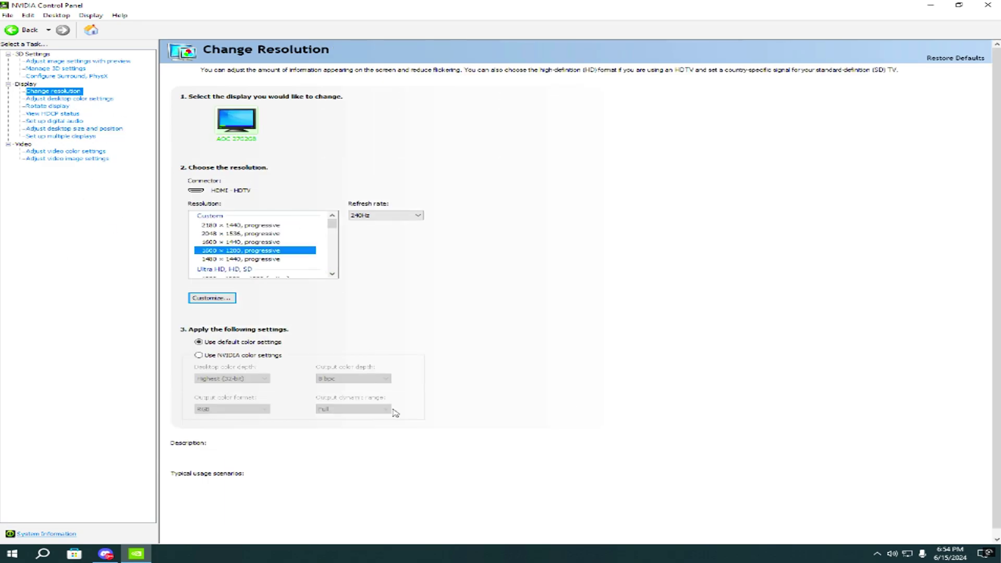
click(215, 301)
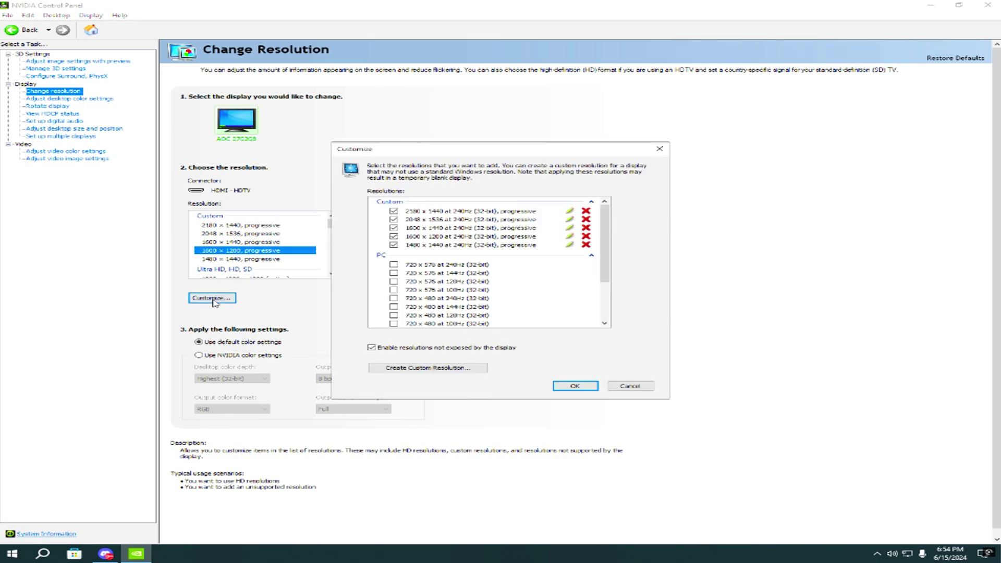
click(485, 370)
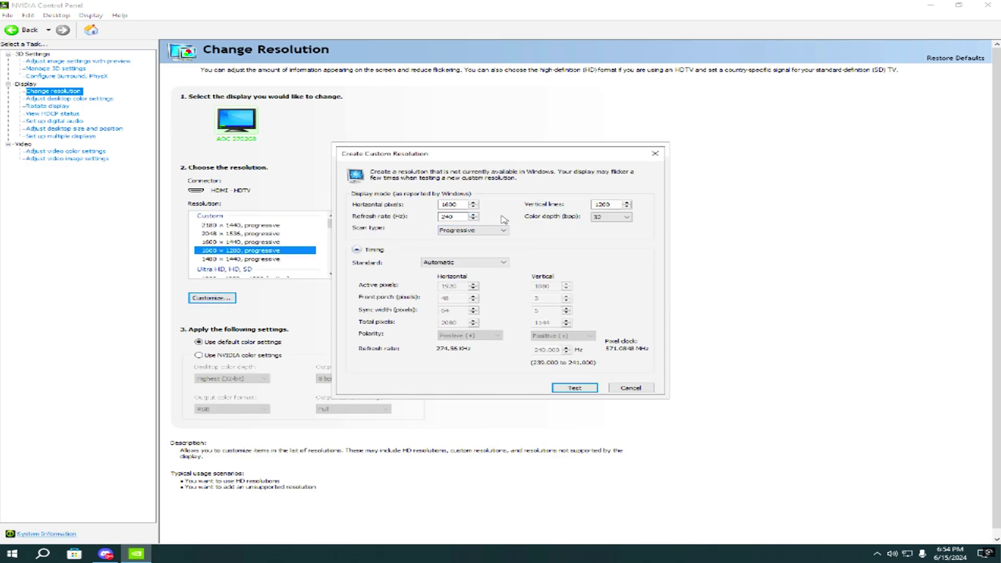
click(563, 390)
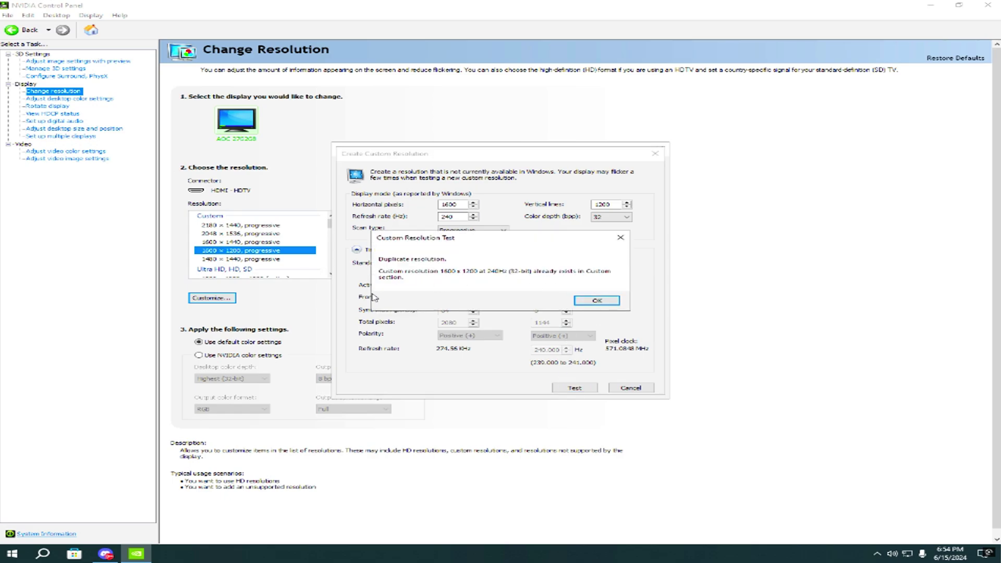
click(597, 301)
click(630, 388)
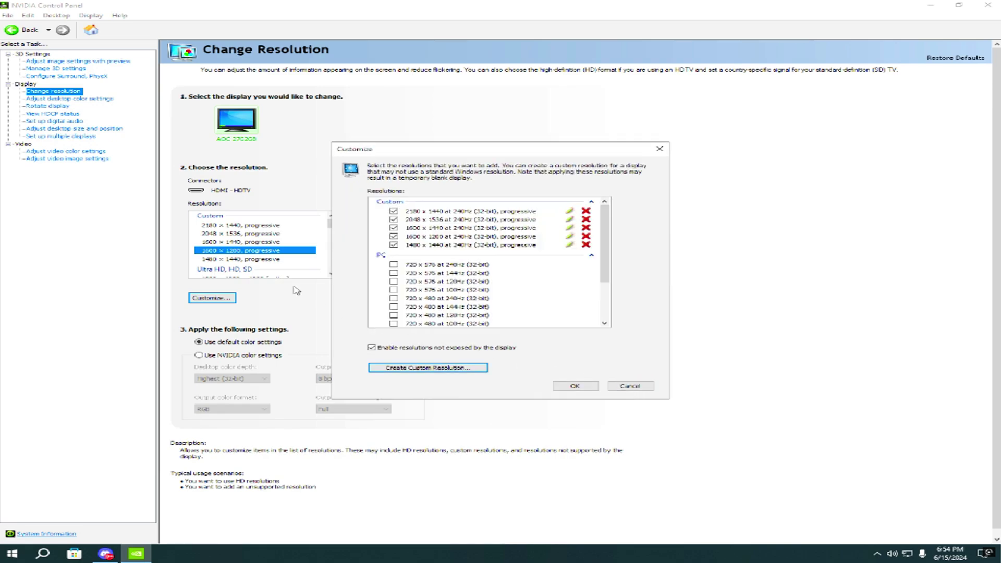
click(639, 388)
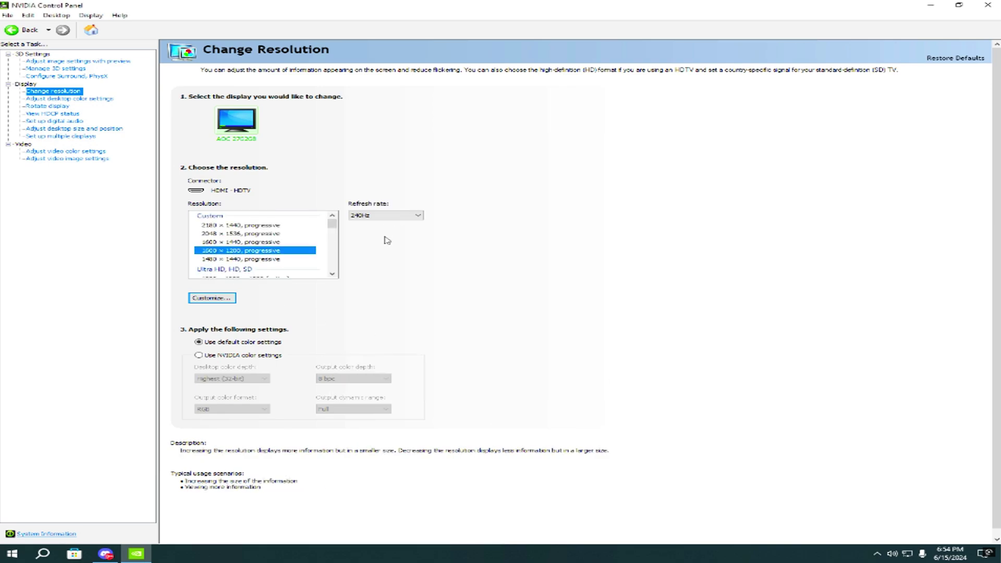
Close NVIDIA Control Panel, open Run via Windows search, and enter msconfig.
click(994, 6)
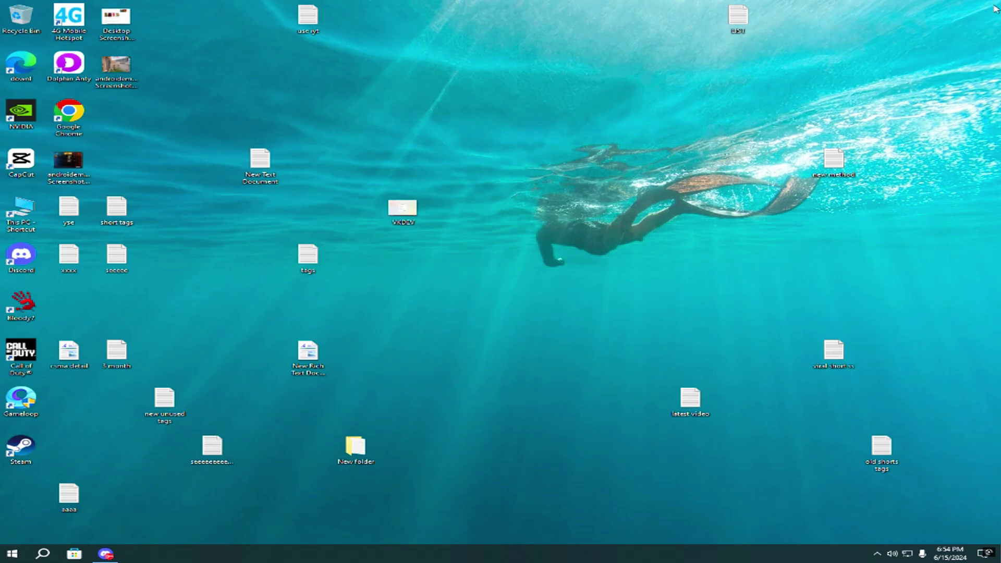
click(41, 553)
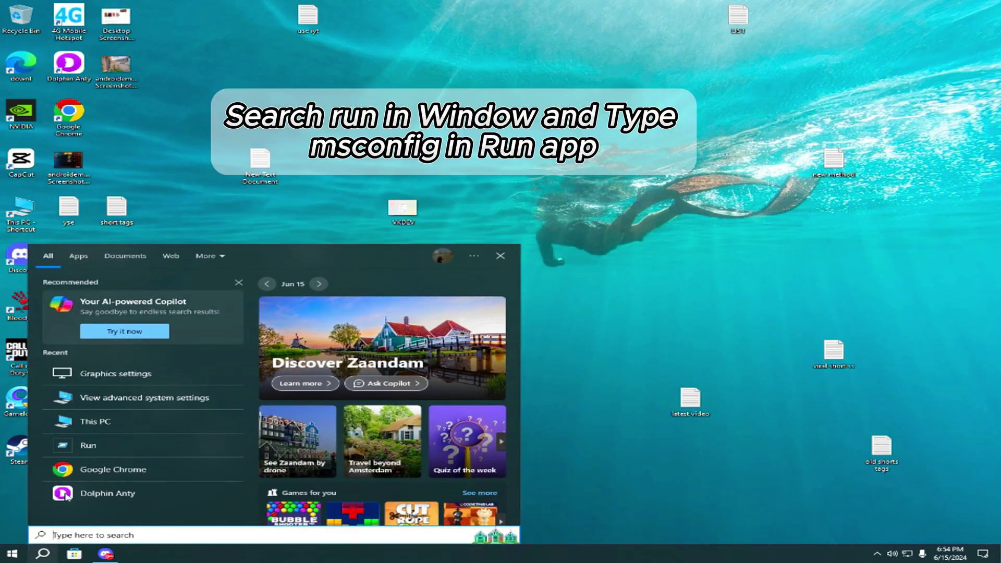
text(run)
key(Return)
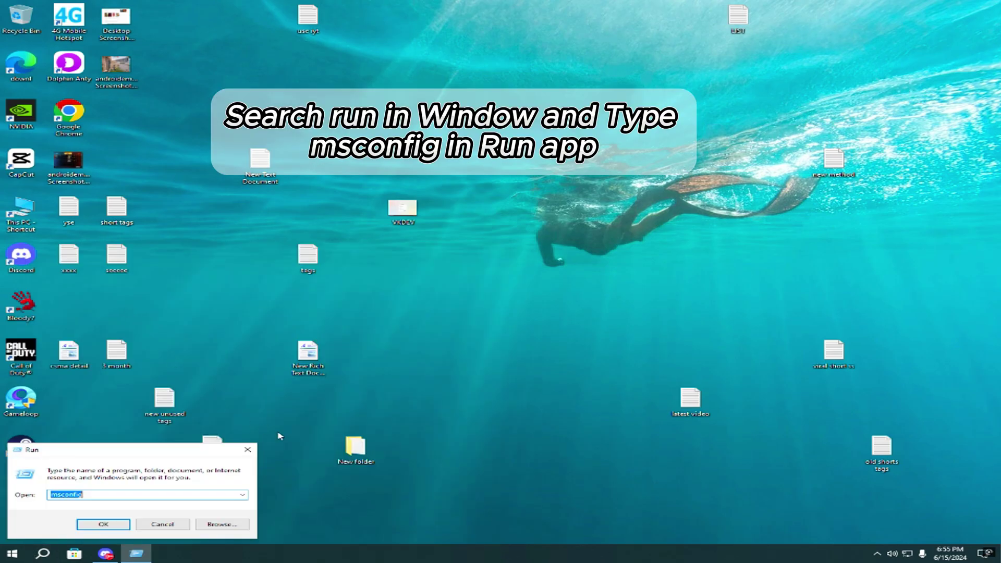
text(msco)
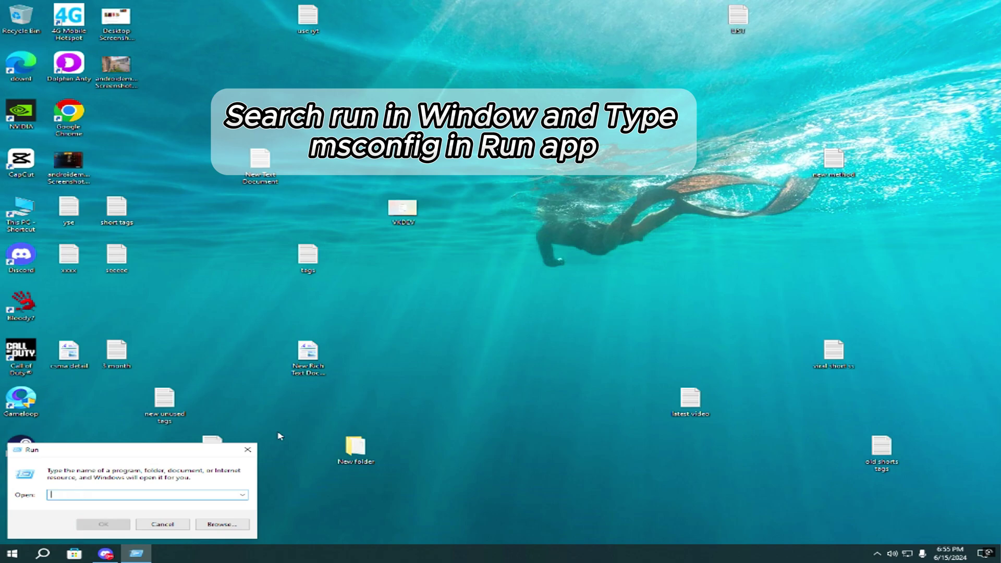
text(n)
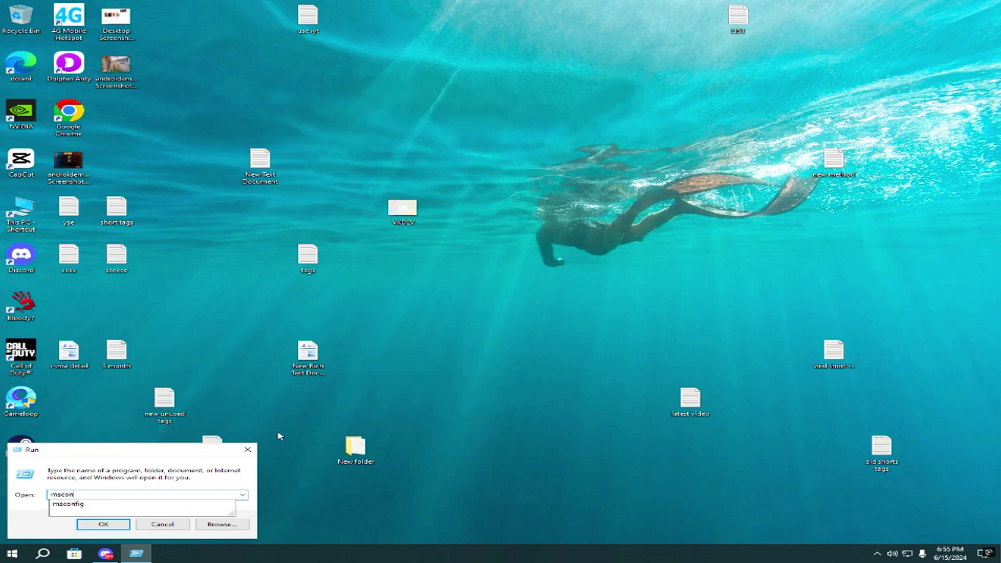
text(fig)
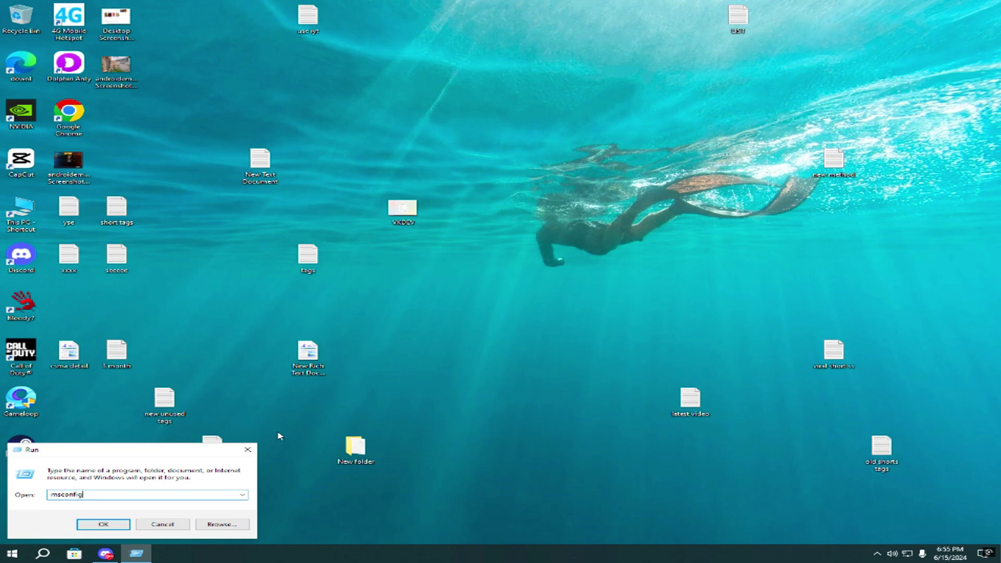
Enable Number of processors in msconfig's advanced boot options and set it to 15.
key(Return)
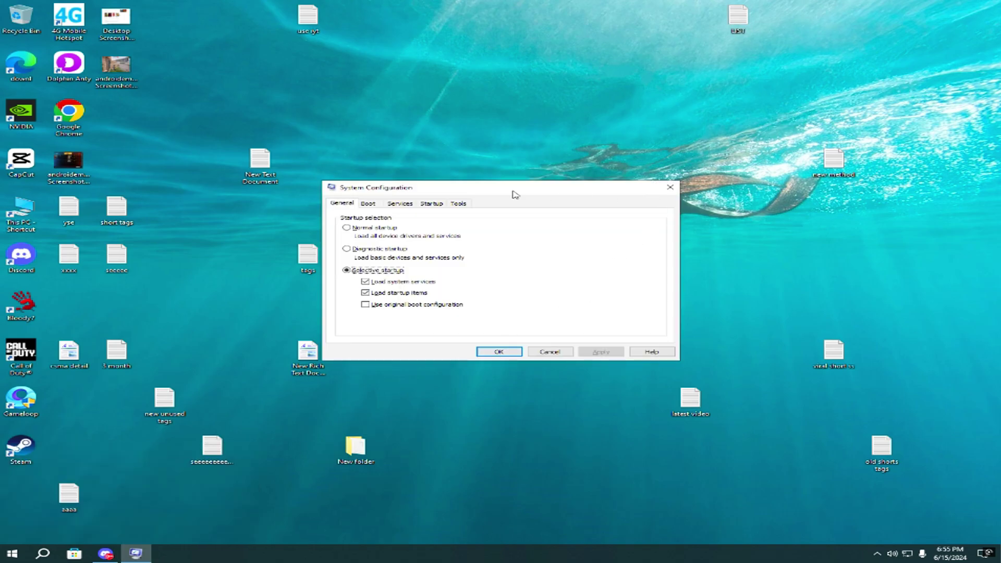
click(368, 205)
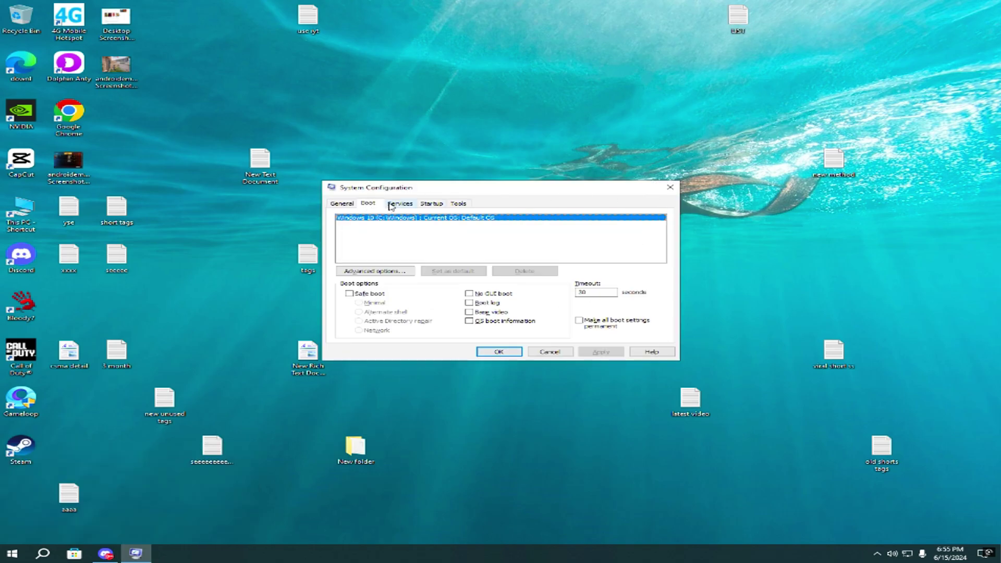
click(355, 272)
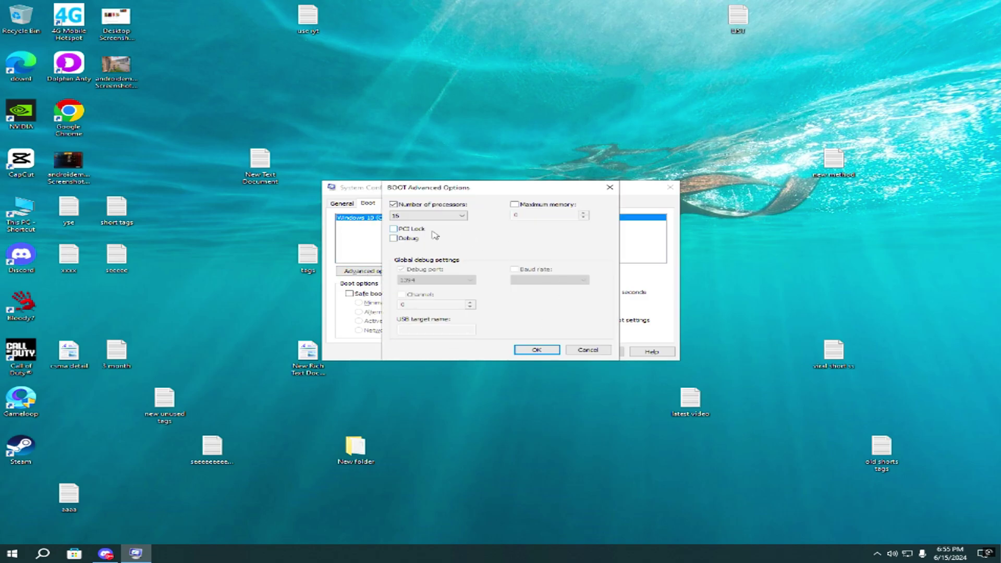
click(393, 204)
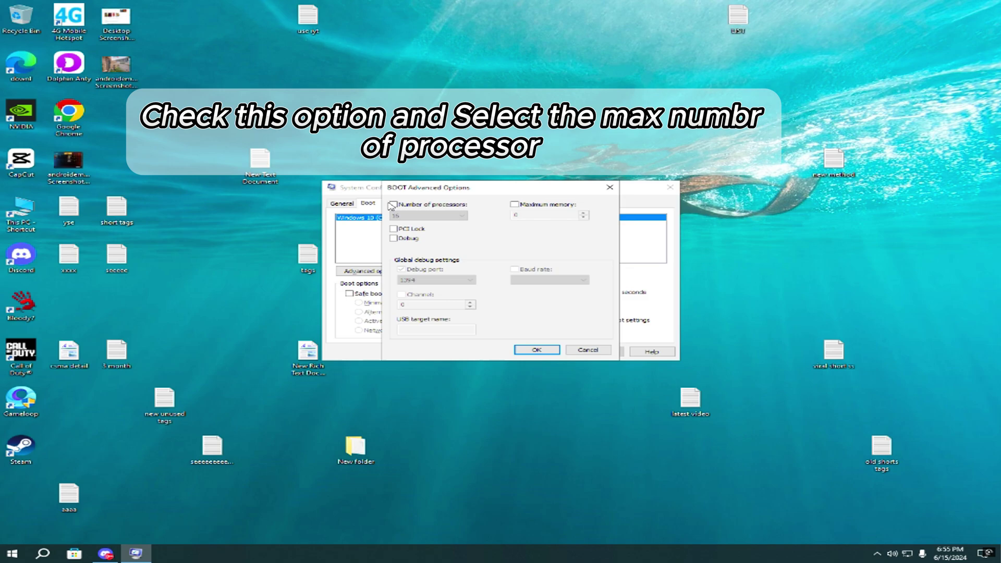
click(394, 205)
click(427, 215)
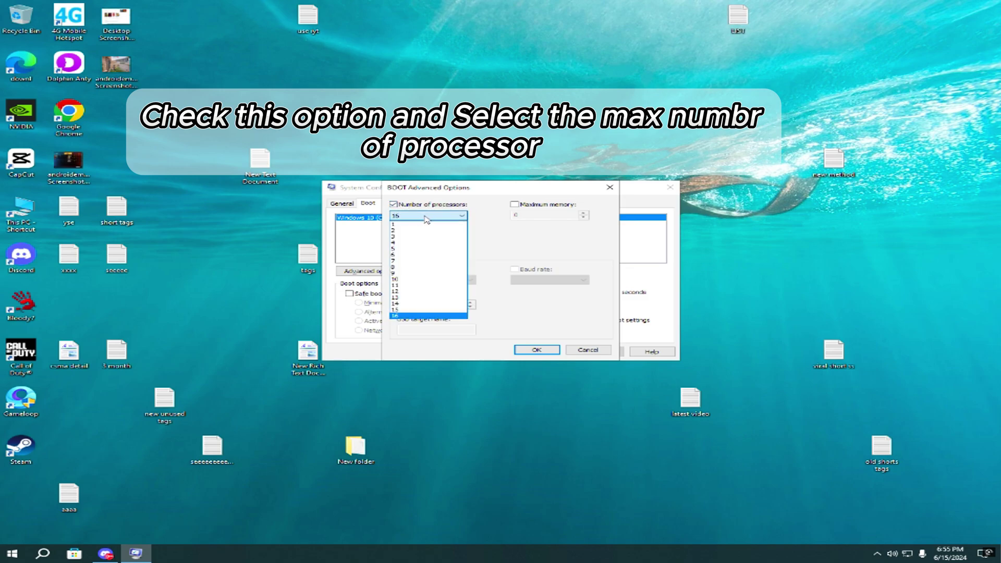
click(404, 310)
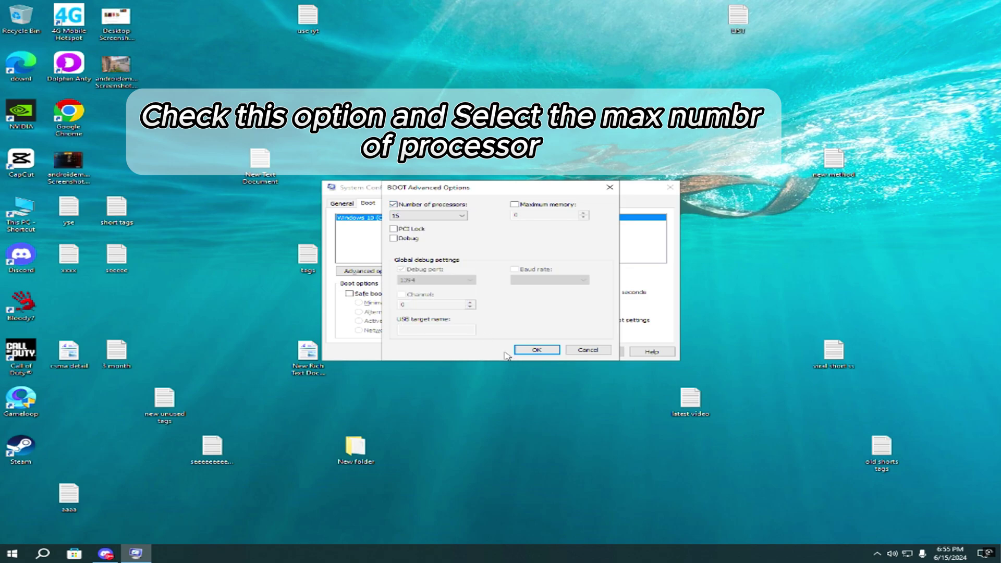
Save the boot change and exit System Configuration without restarting.
click(530, 350)
click(602, 352)
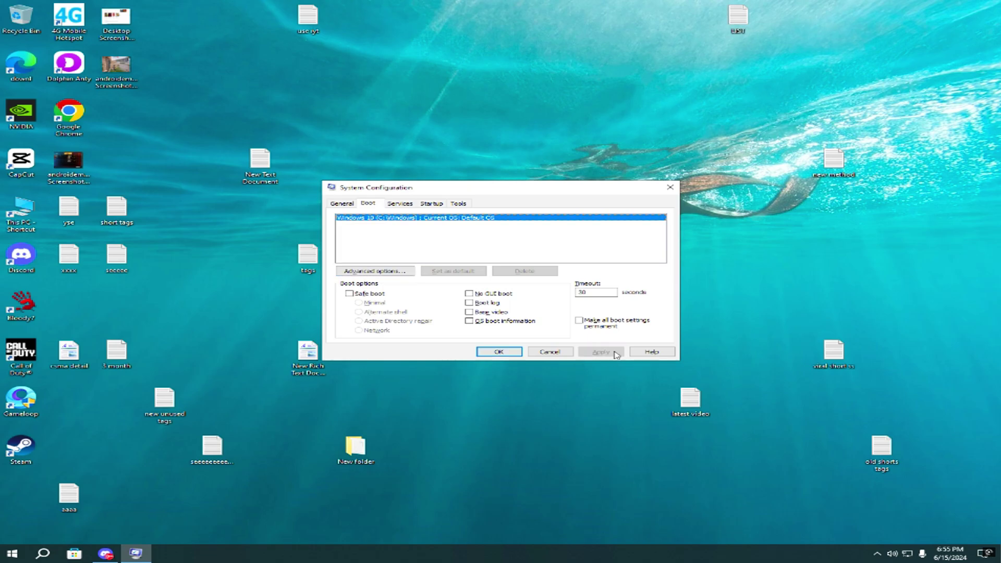
click(499, 354)
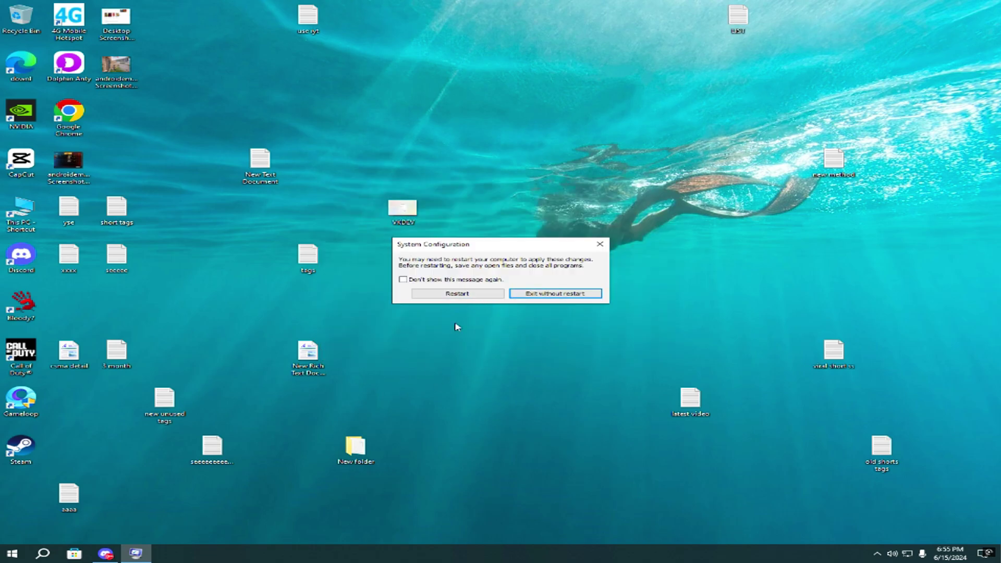
click(565, 295)
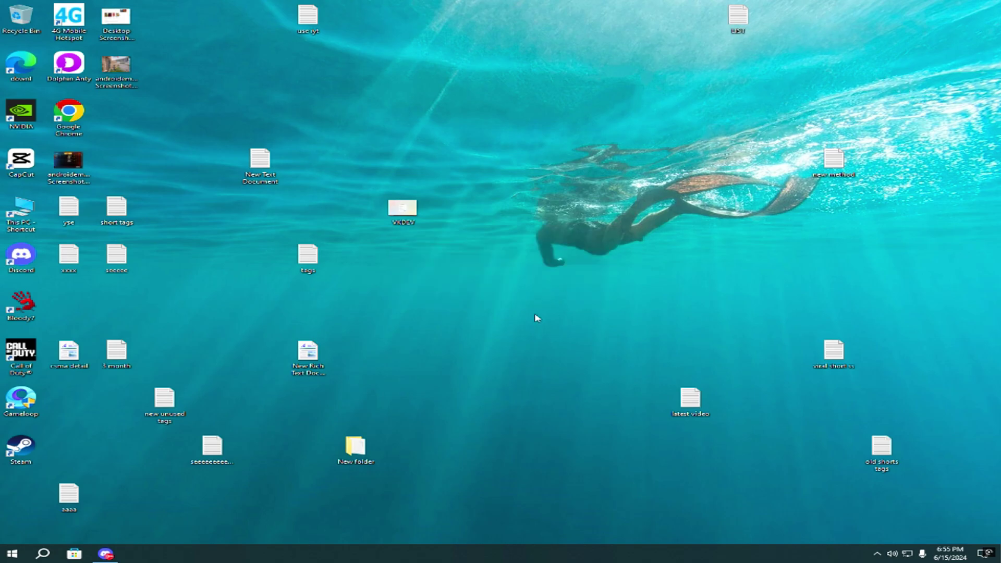
Search 'advanced system' to reach Performance Options and untick smooth-scrolling list boxes.
click(43, 554)
text(r)
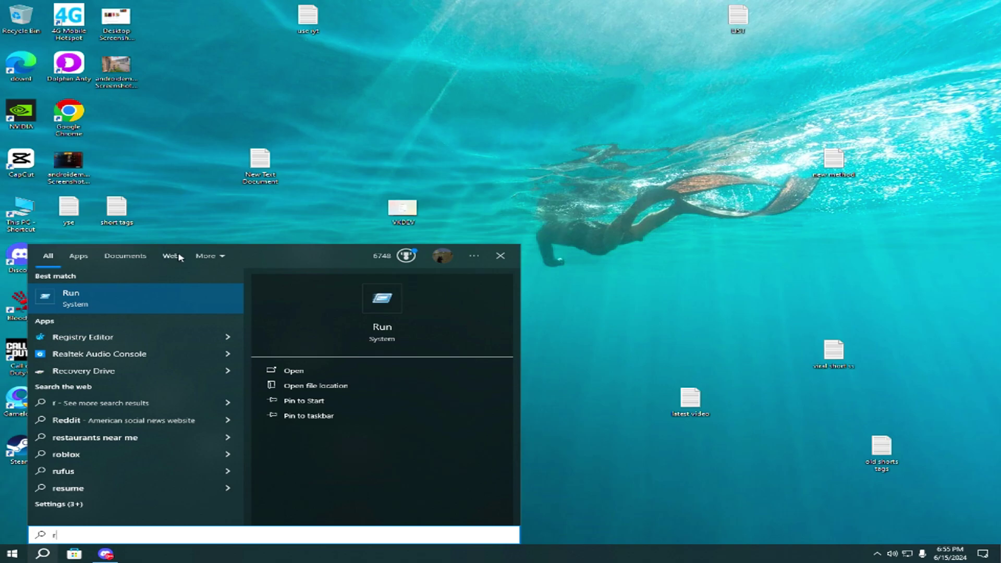
click(151, 243)
click(43, 554)
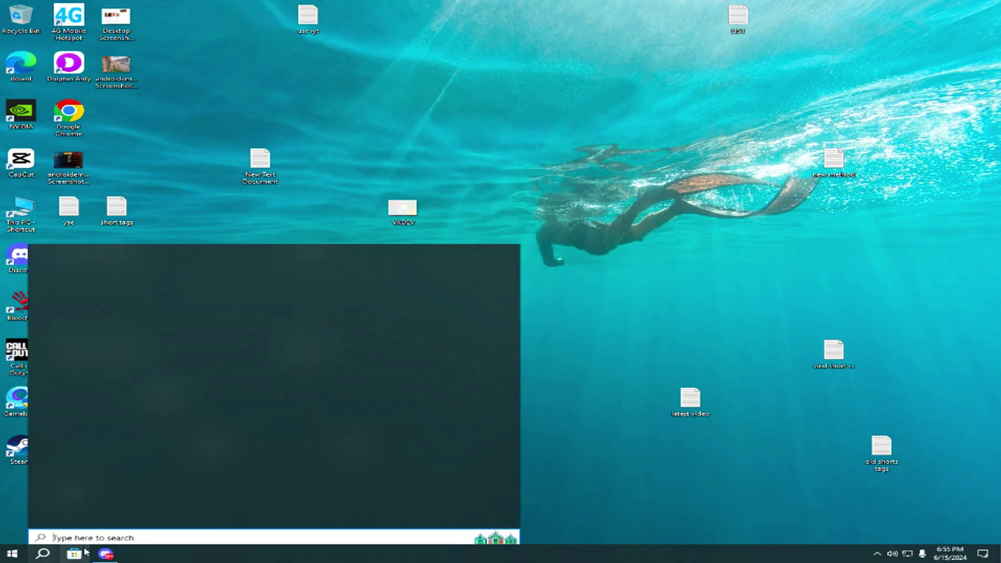
text(ad)
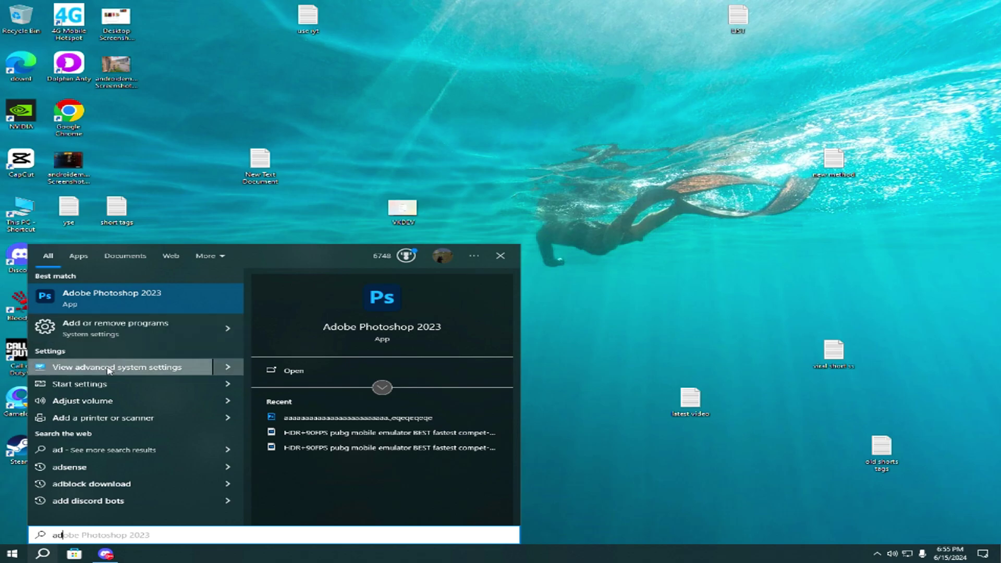
text(vanced )
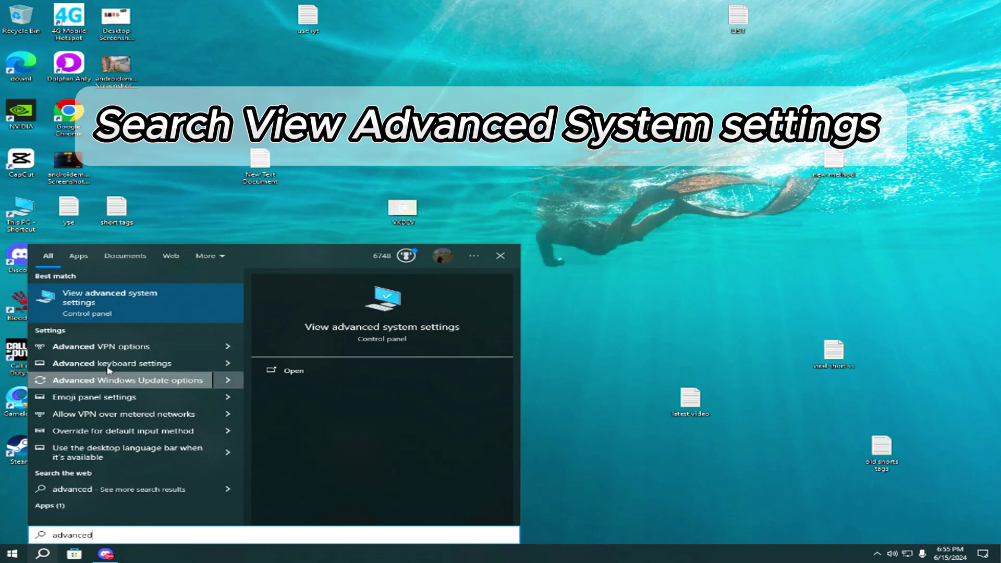
text(system)
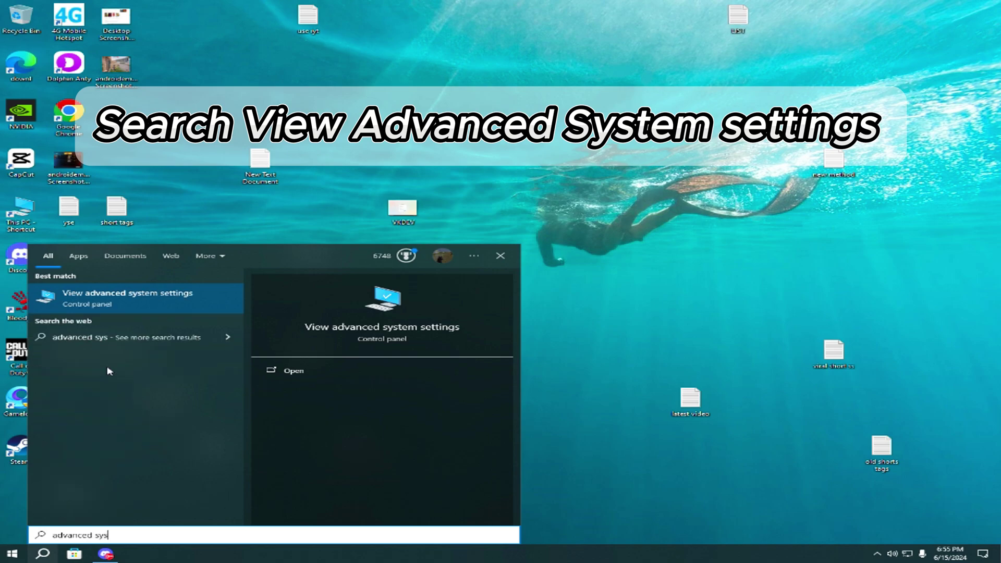
click(91, 290)
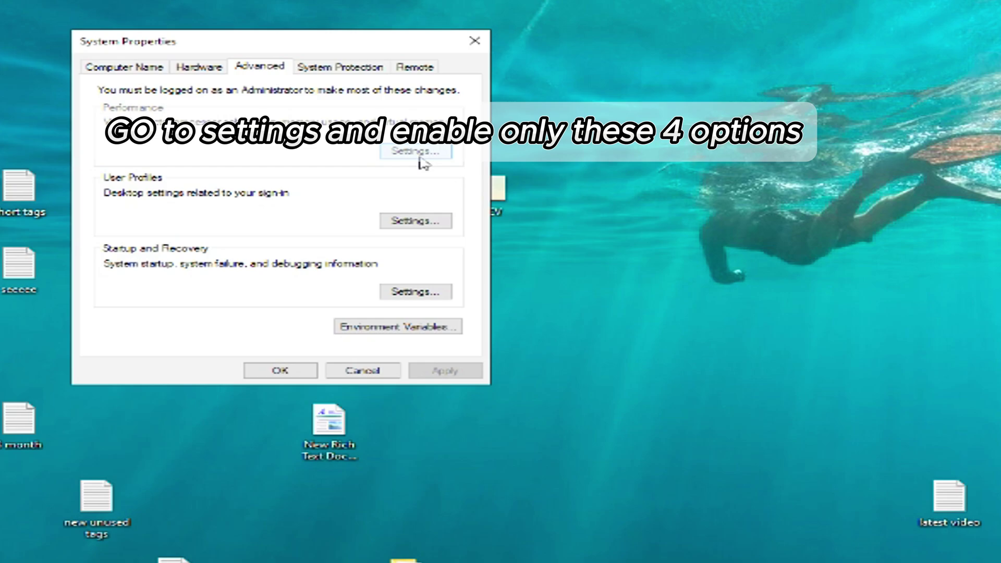
click(419, 155)
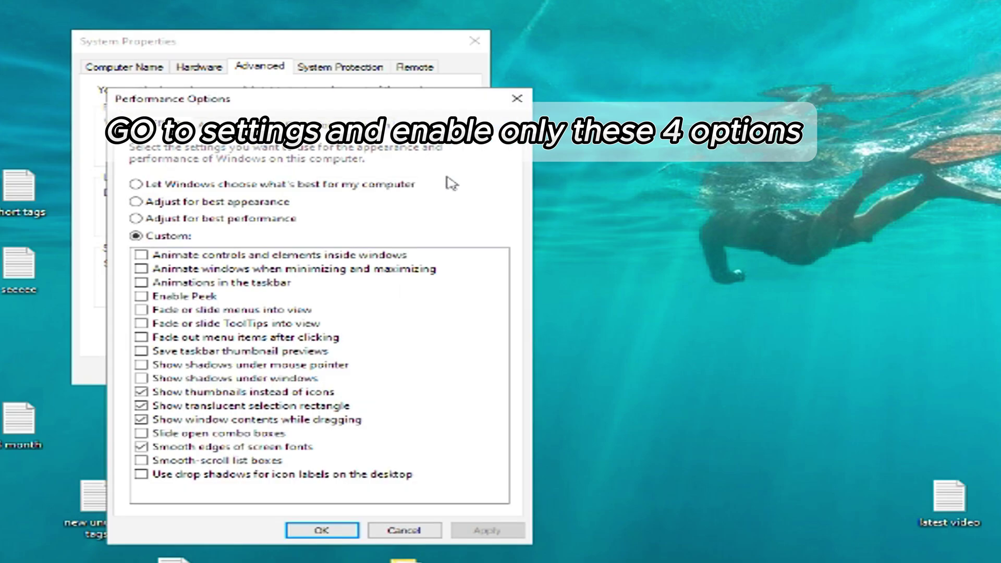
click(141, 460)
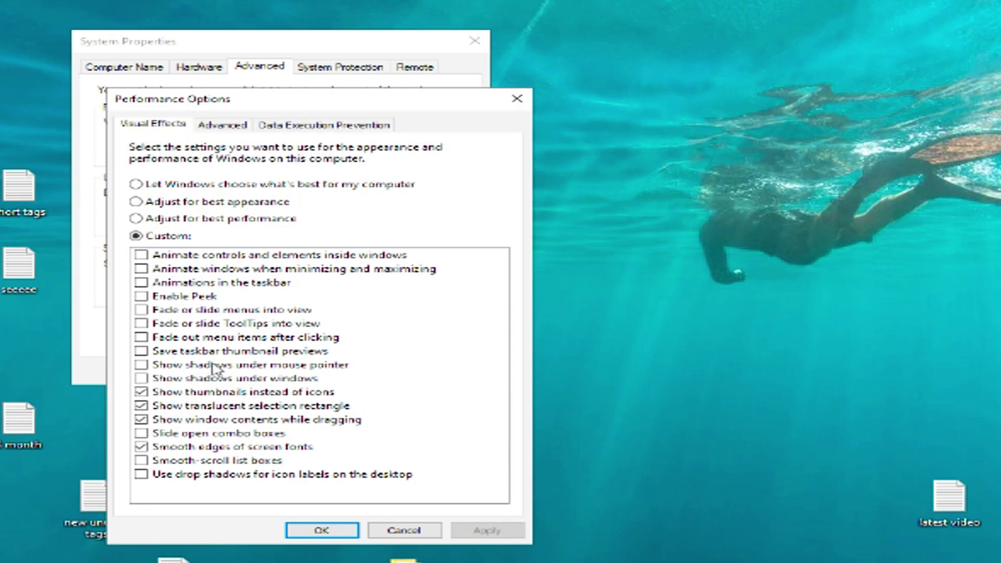
Change drive C's initial paging file size from 4096 to 8192 MB, matching the 8192 MB maximum.
click(214, 125)
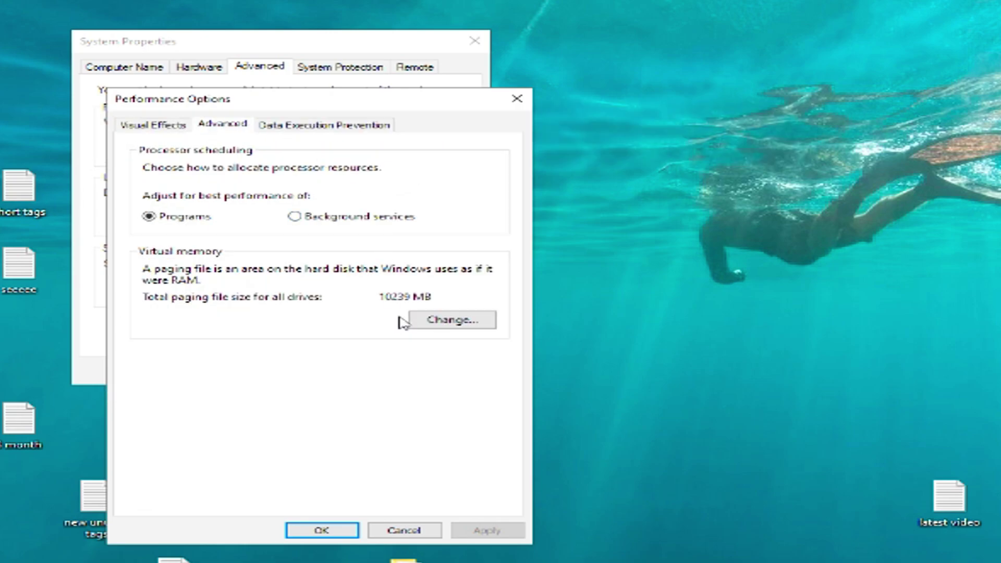
click(436, 320)
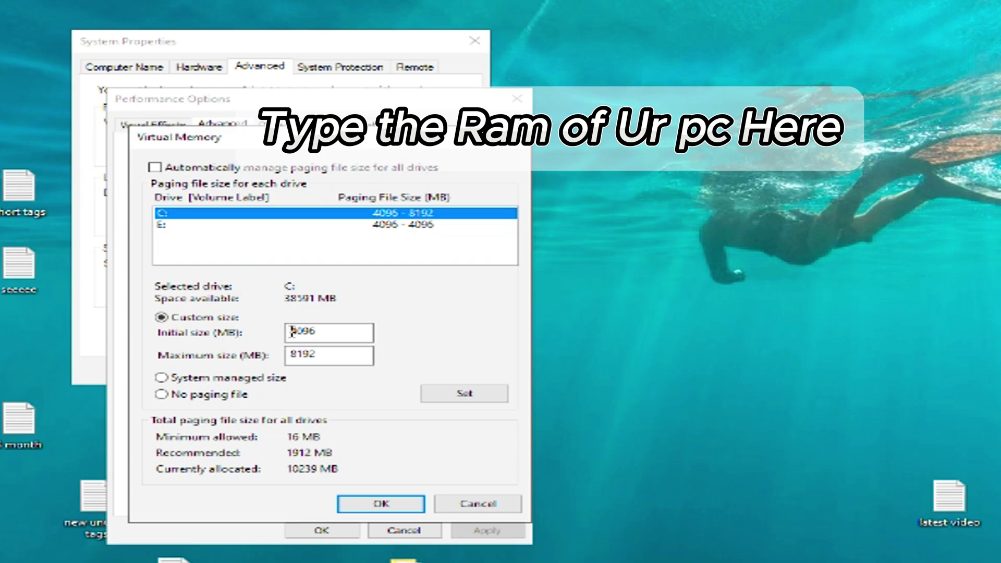
double_click(319, 332)
double_click(328, 355)
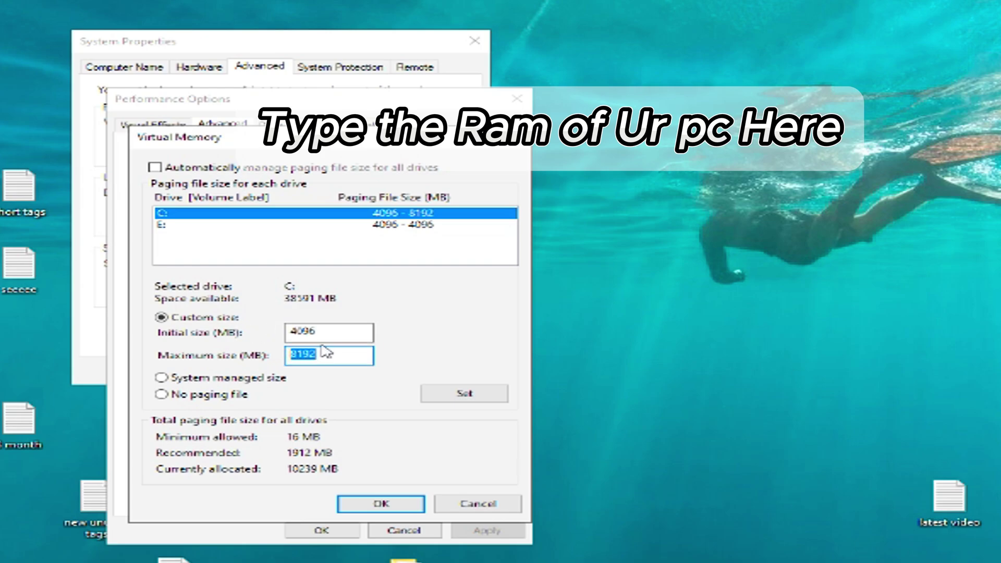
click(329, 335)
drag(329, 334, 268, 335)
text(8192)
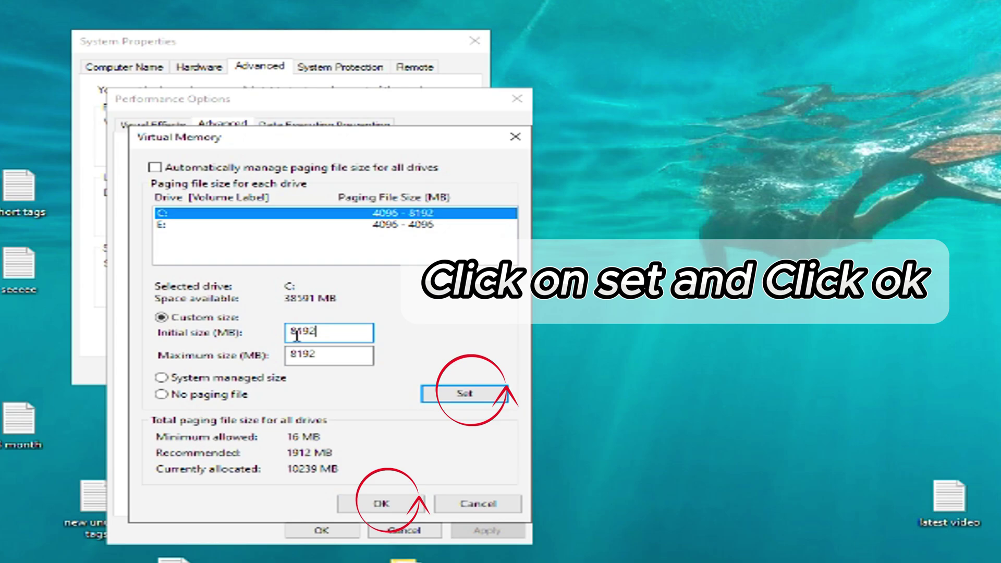
Confirm the 8192 MB paging file and close Performance Options and System Properties.
click(412, 508)
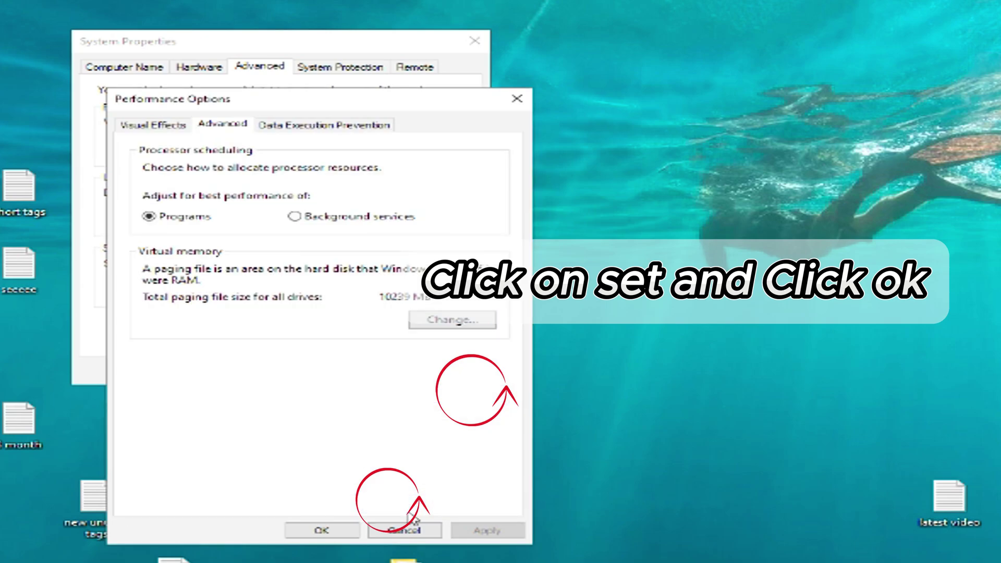
click(321, 531)
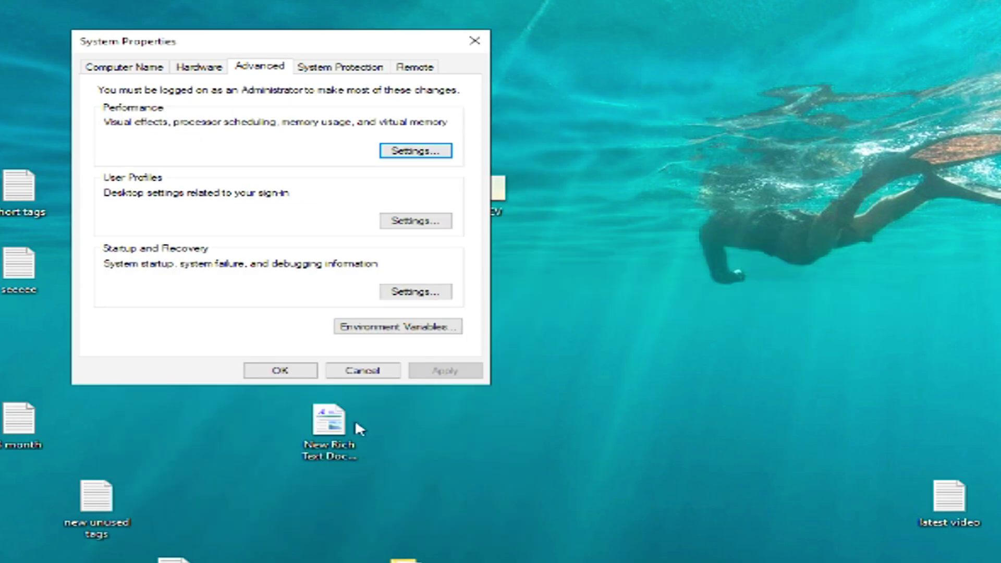
click(292, 376)
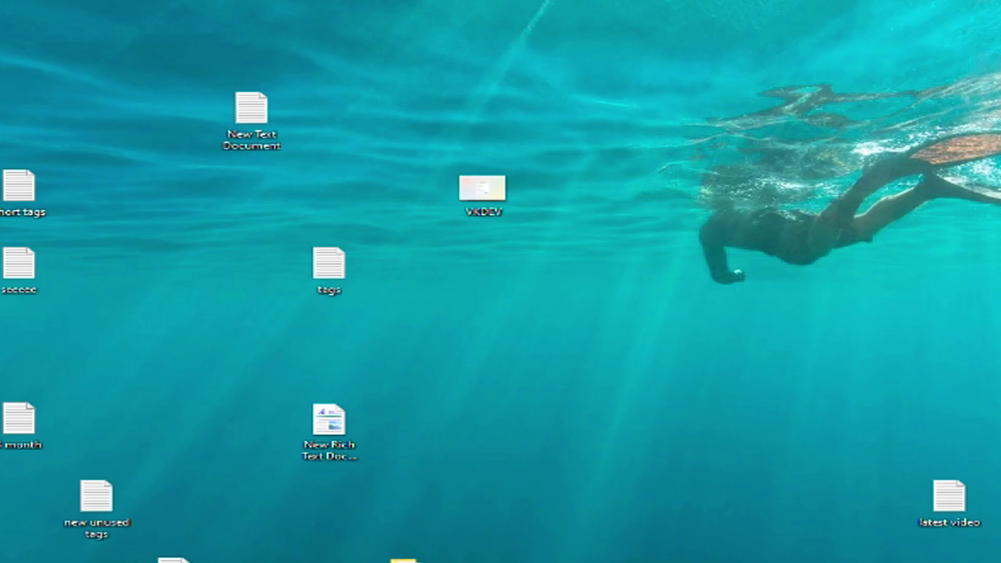
Find Background apps by searching 'backgr' and switch 'Let apps run in the background' Off.
key(super+s)
text(ba)
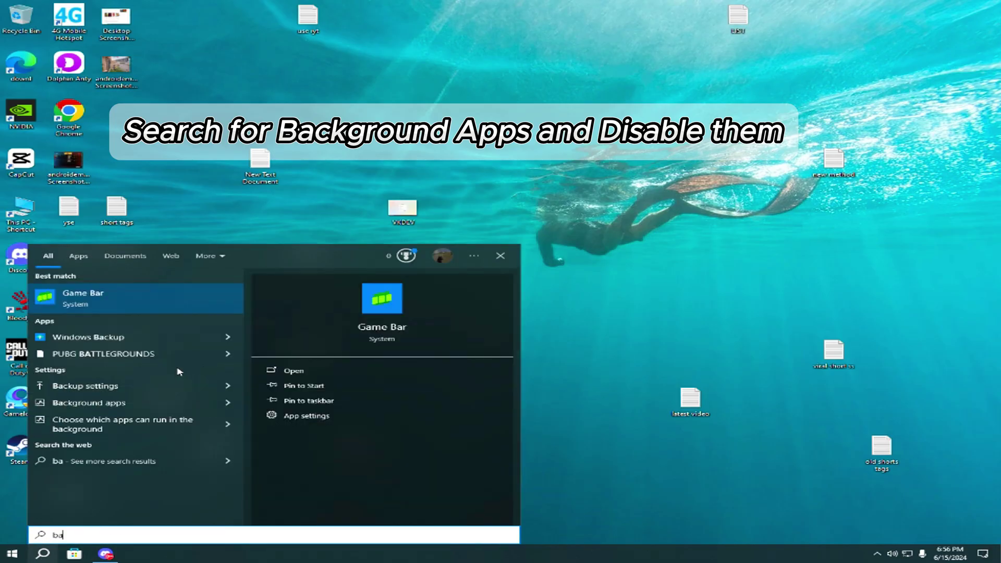
text(ckgr)
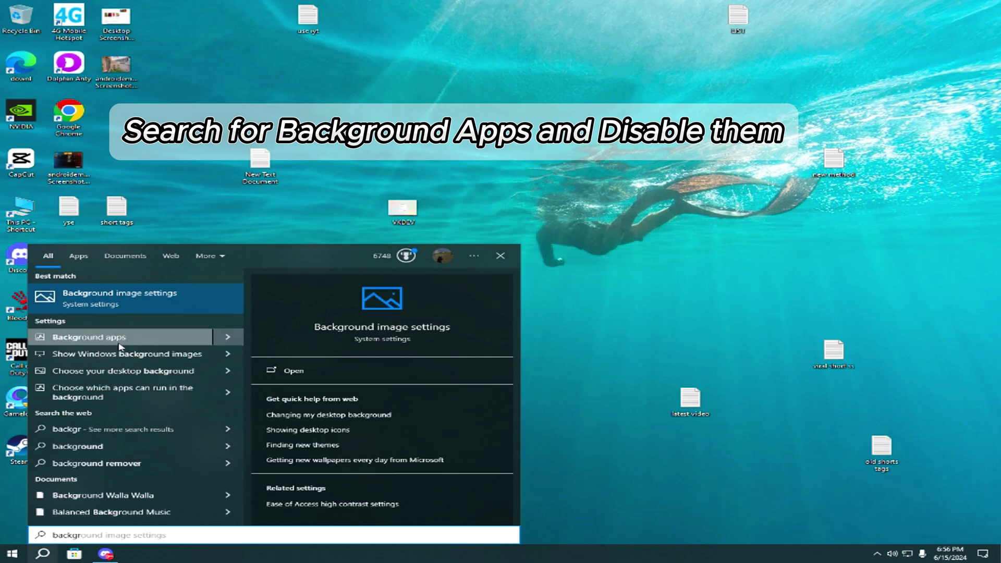
click(106, 339)
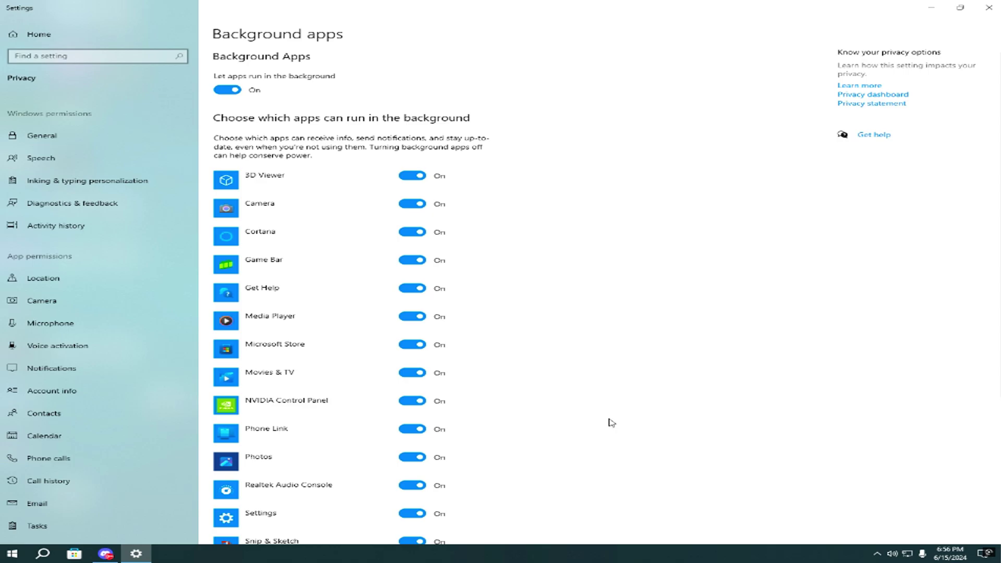
scroll(611, 421, down, 3)
scroll(608, 420, up, 3)
click(232, 90)
scroll(369, 288, down, 5)
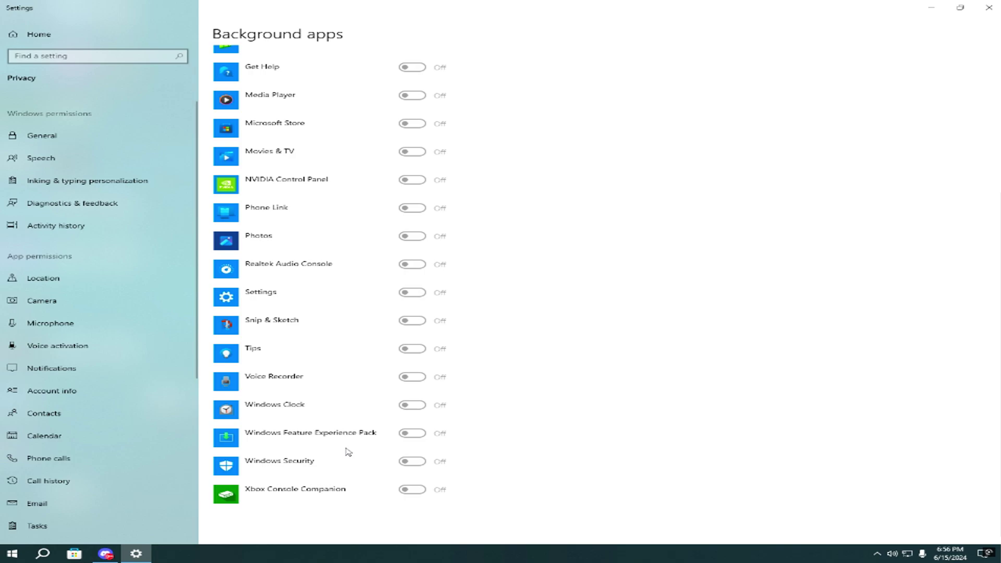
scroll(348, 451, up, 5)
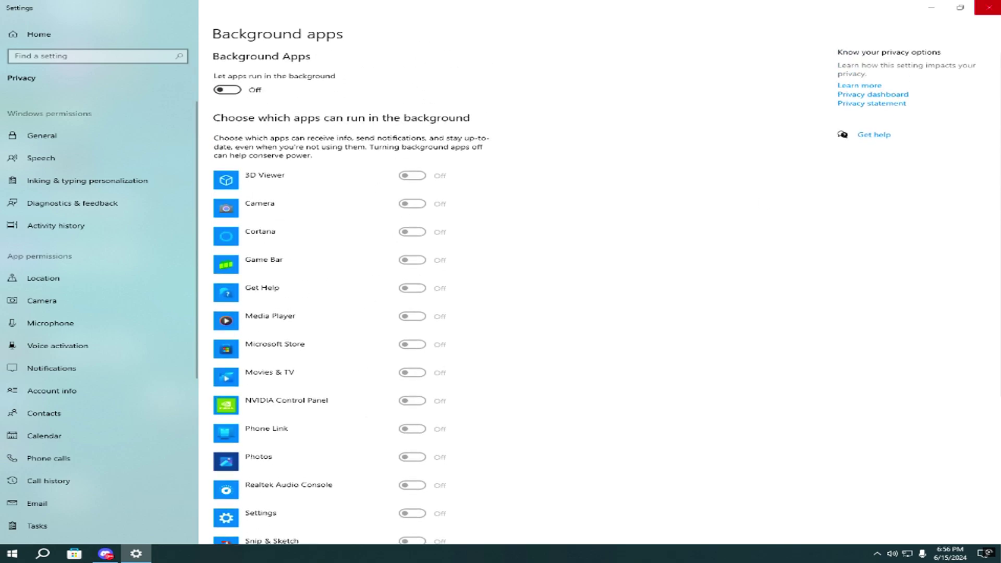
Switch 'Get notifications from apps and other senders' Off in Notifications & actions, then close Settings.
click(988, 7)
click(43, 554)
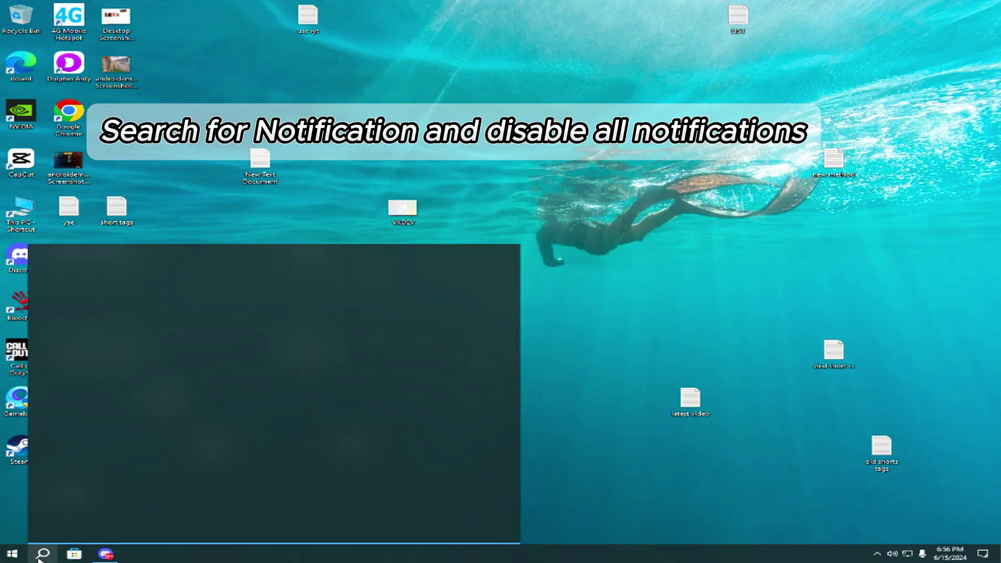
text(no)
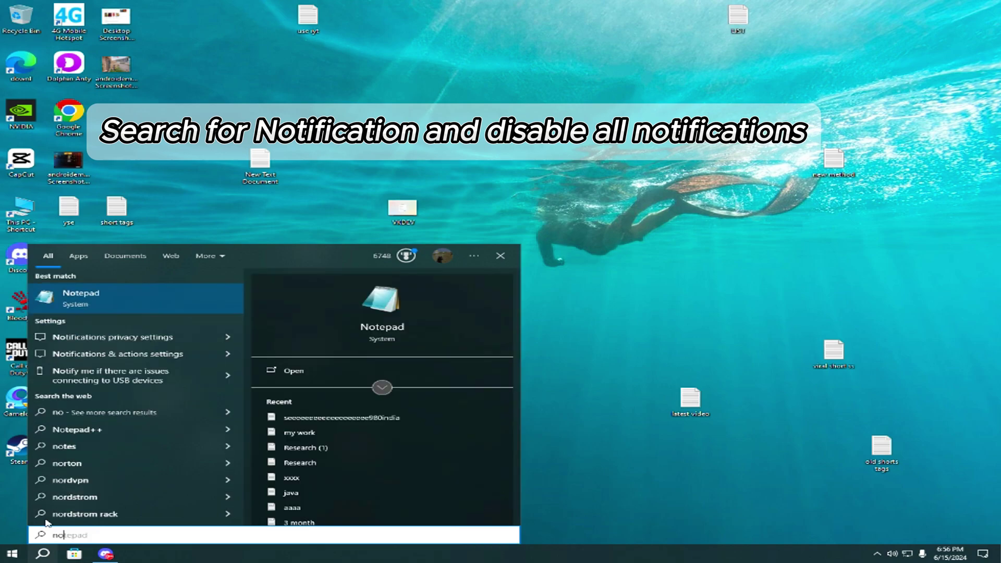
text(tifi)
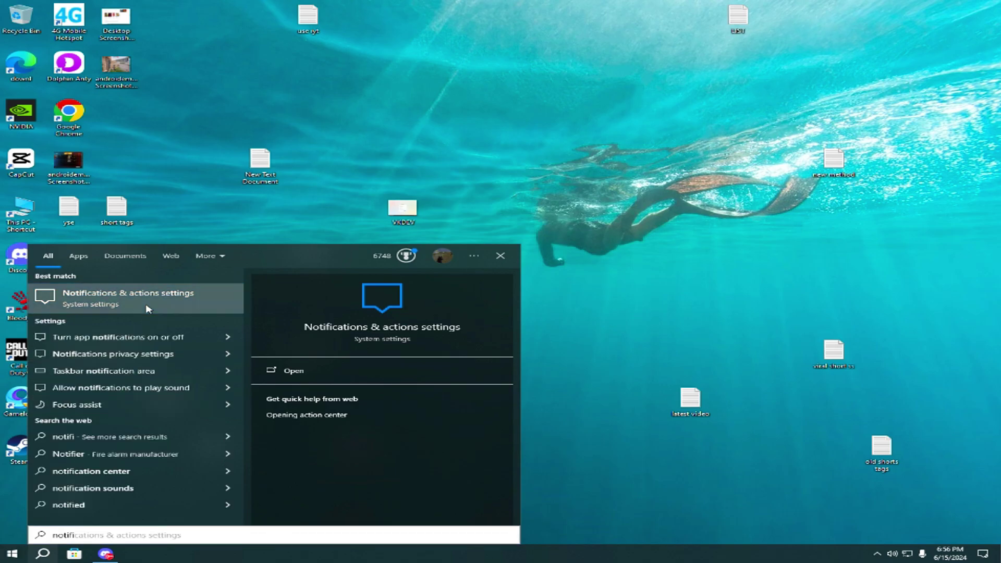
click(88, 299)
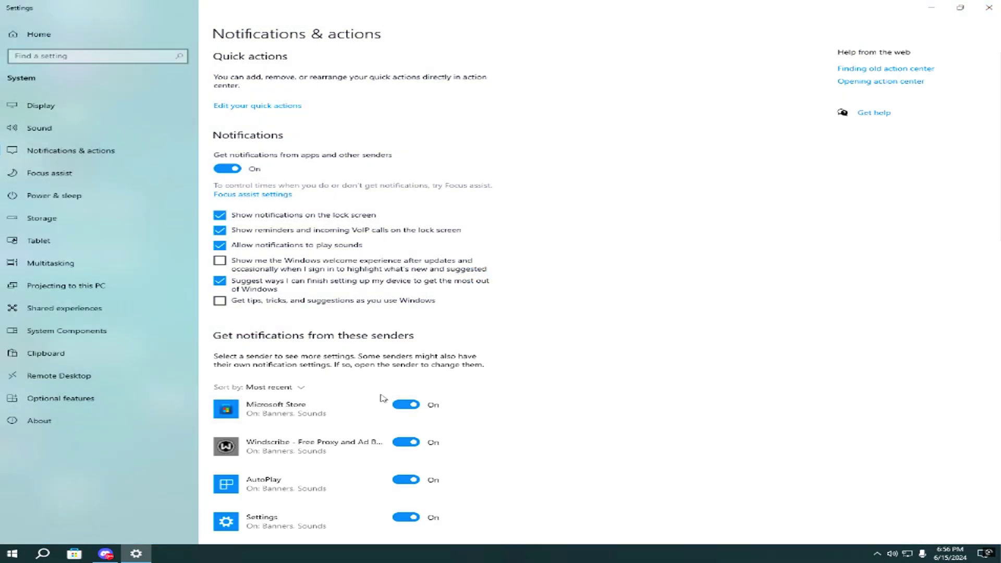
click(230, 168)
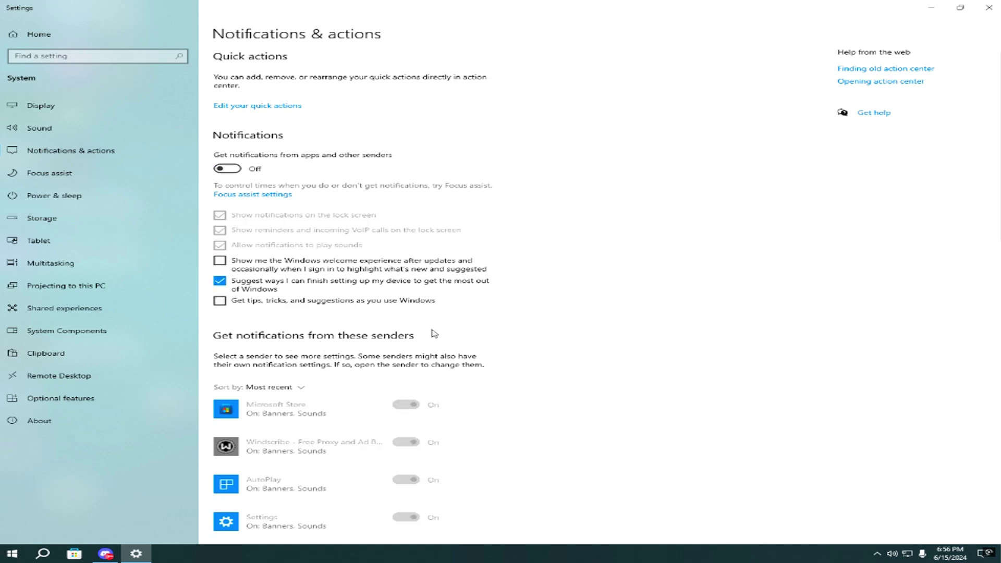
scroll(326, 483, down, 10)
scroll(351, 484, down, 2)
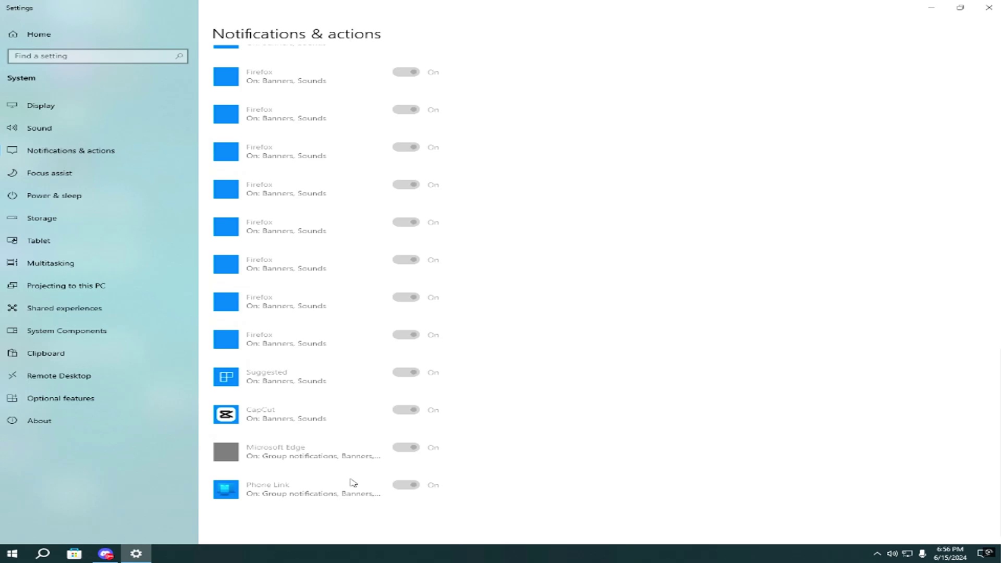
click(990, 7)
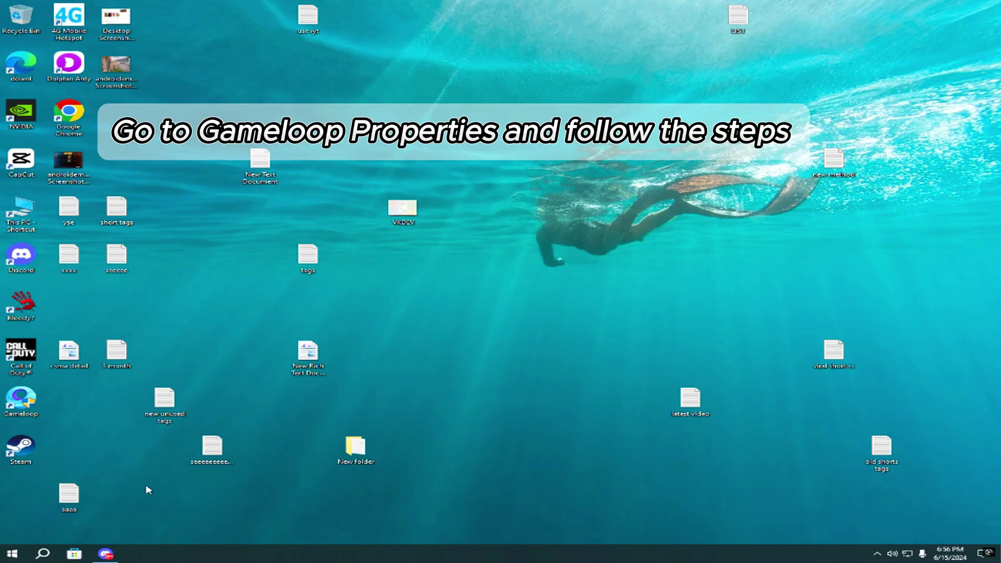
Open the Gameloop shortcut's compatibility settings for all users.
right_click(25, 409)
click(84, 406)
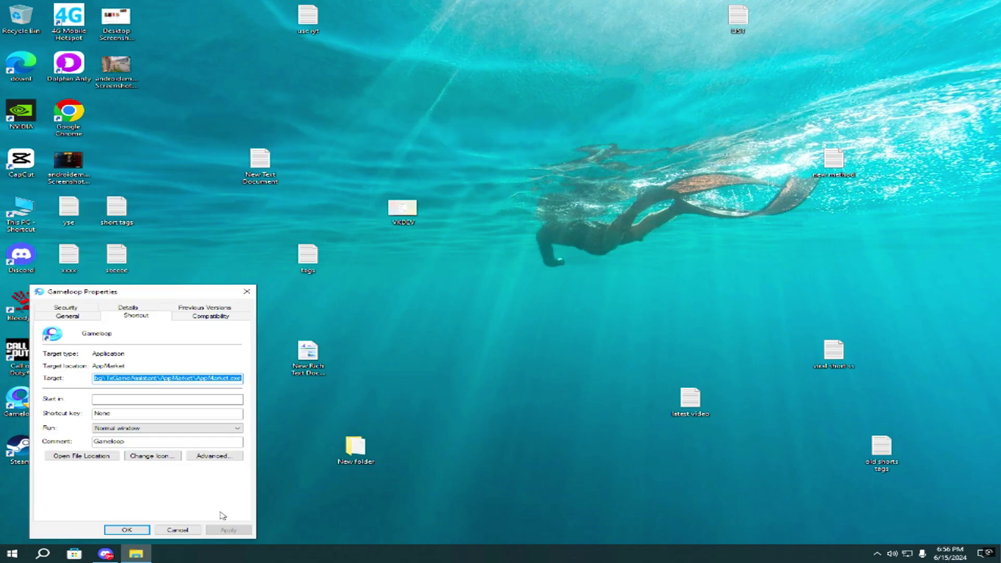
click(205, 320)
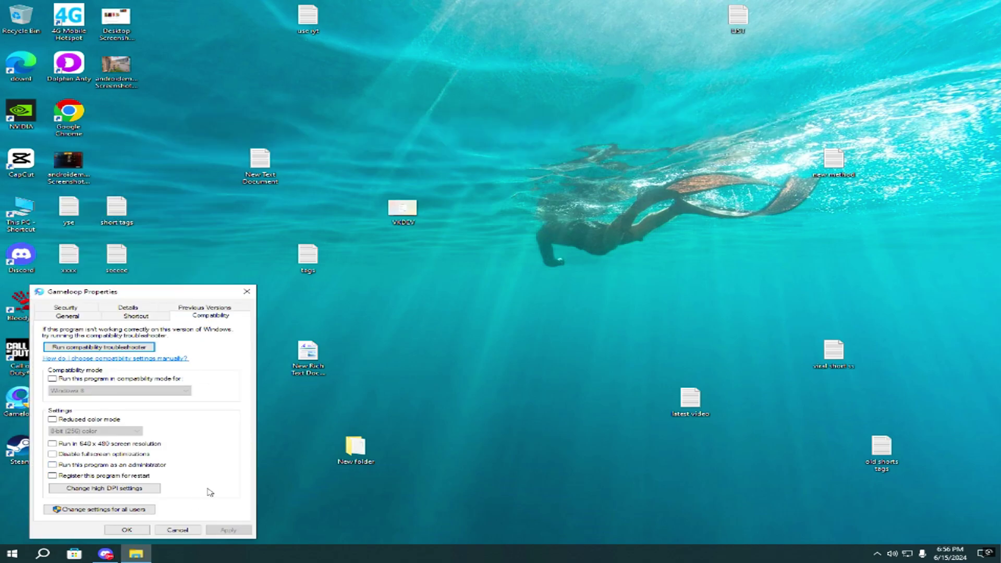
click(124, 509)
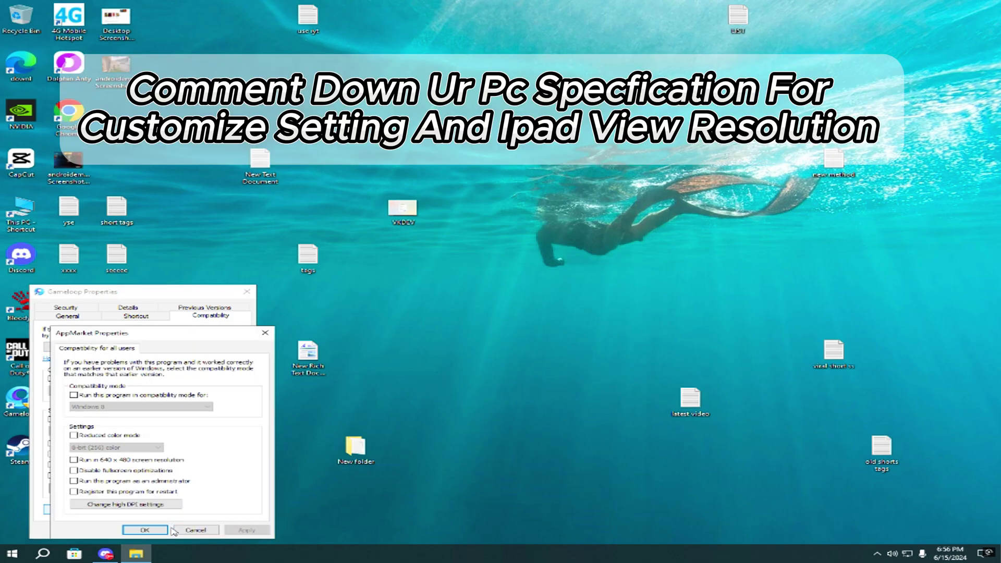
Override high DPI scaling with System (Enhanced) and confirm all Gameloop property dialogs.
click(123, 504)
click(110, 493)
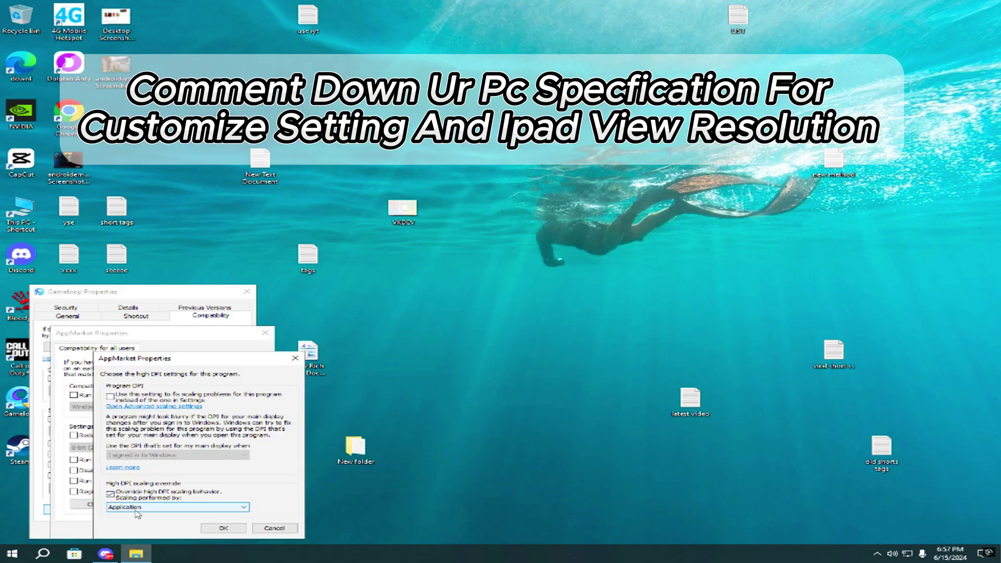
click(136, 509)
click(147, 529)
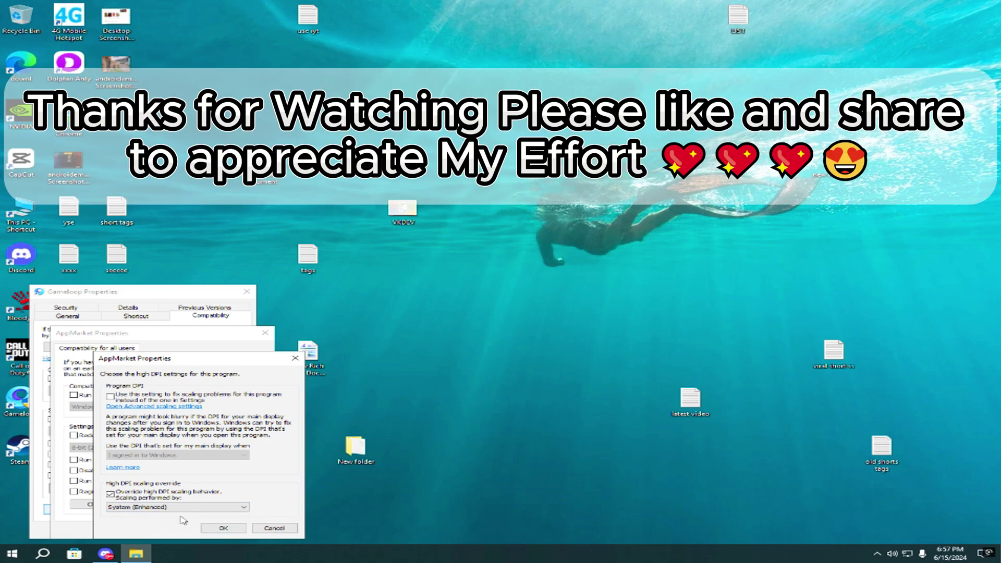
click(224, 529)
click(254, 532)
click(145, 529)
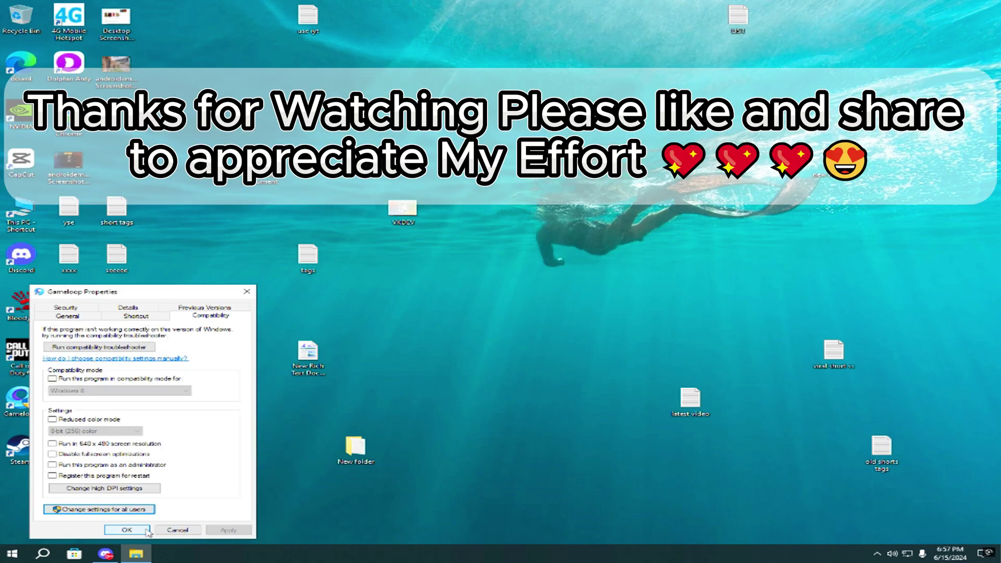